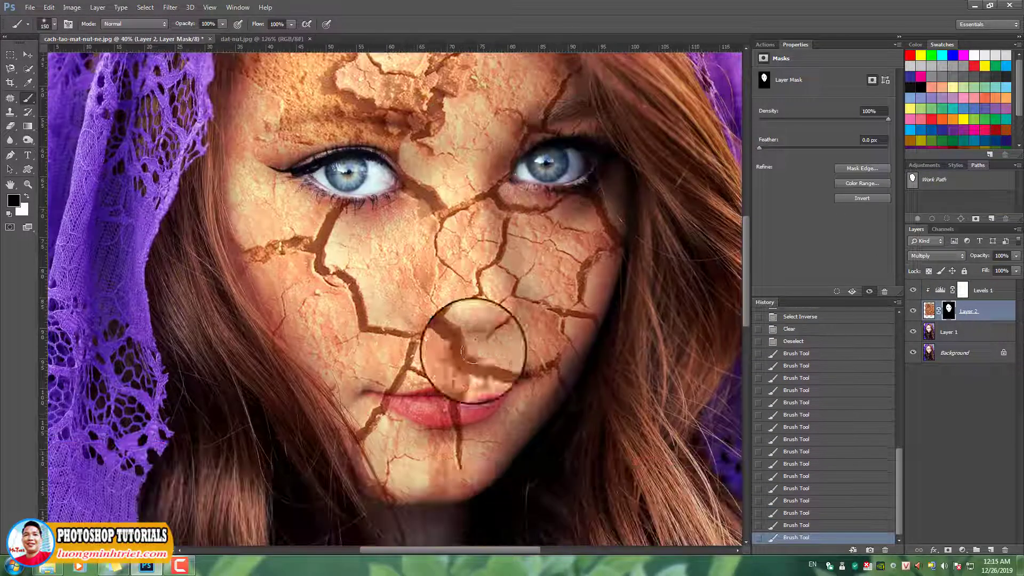
drag(470, 343, 434, 332)
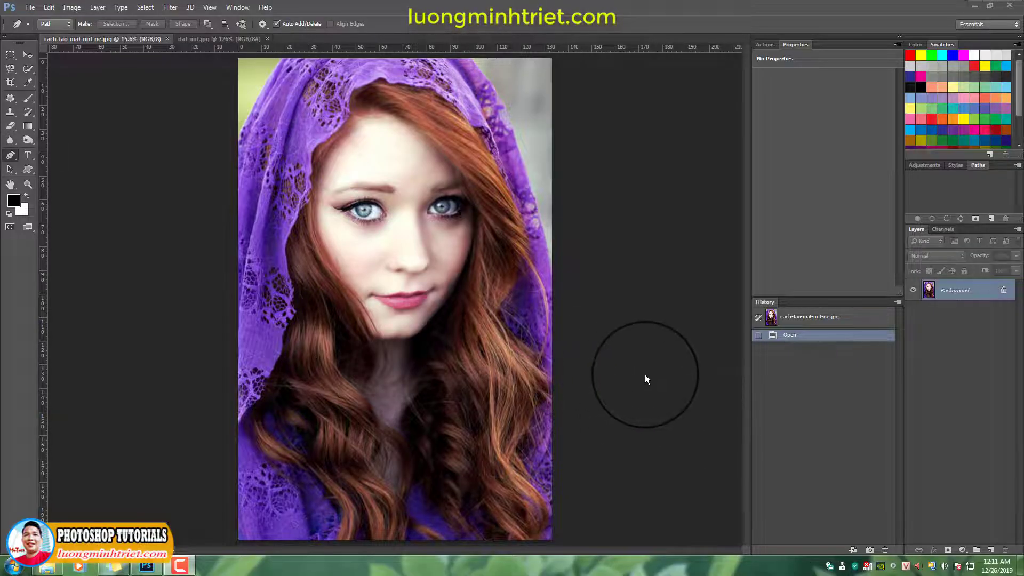
click(200, 39)
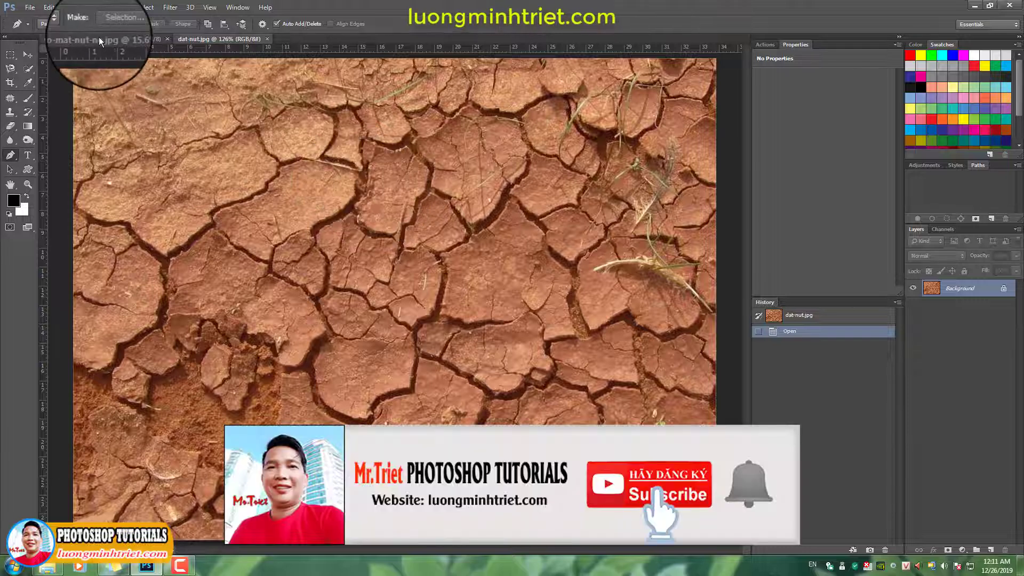
click(99, 40)
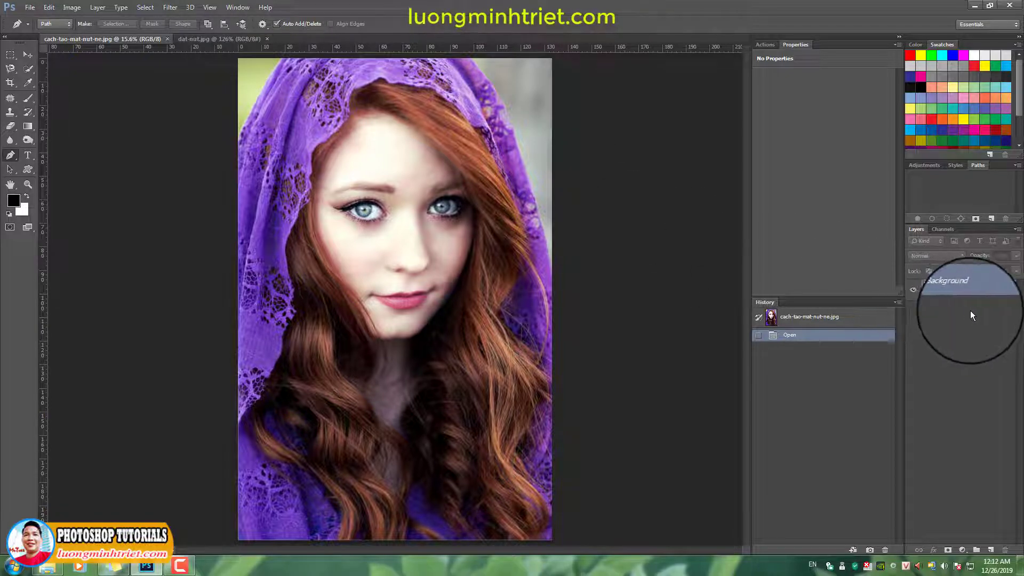
Step: Duplicate the portrait's Background layer and paste the entire dat-nut.jpg cracked-soil image above it as a new layer
key(ctrl+j)
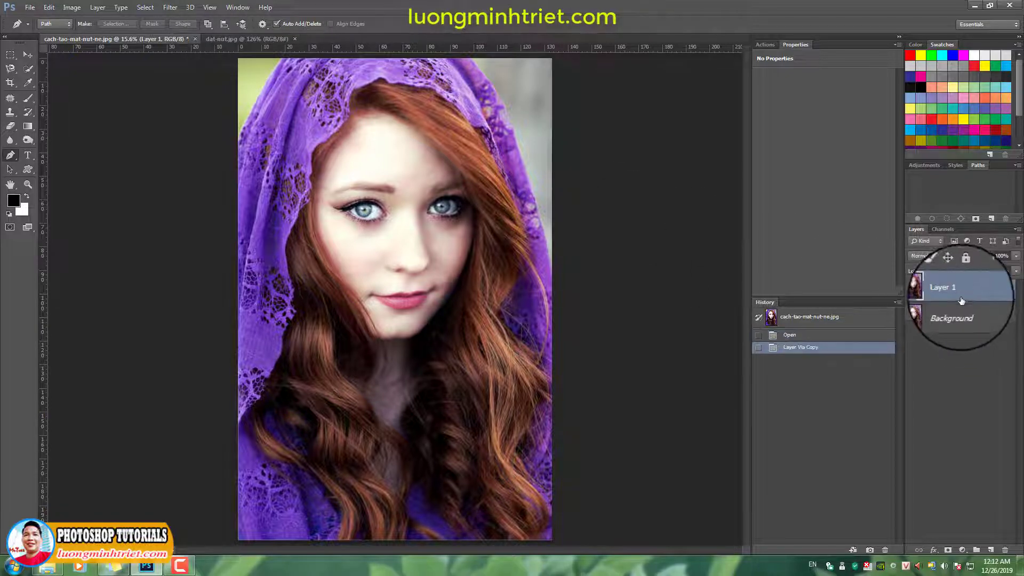
click(228, 39)
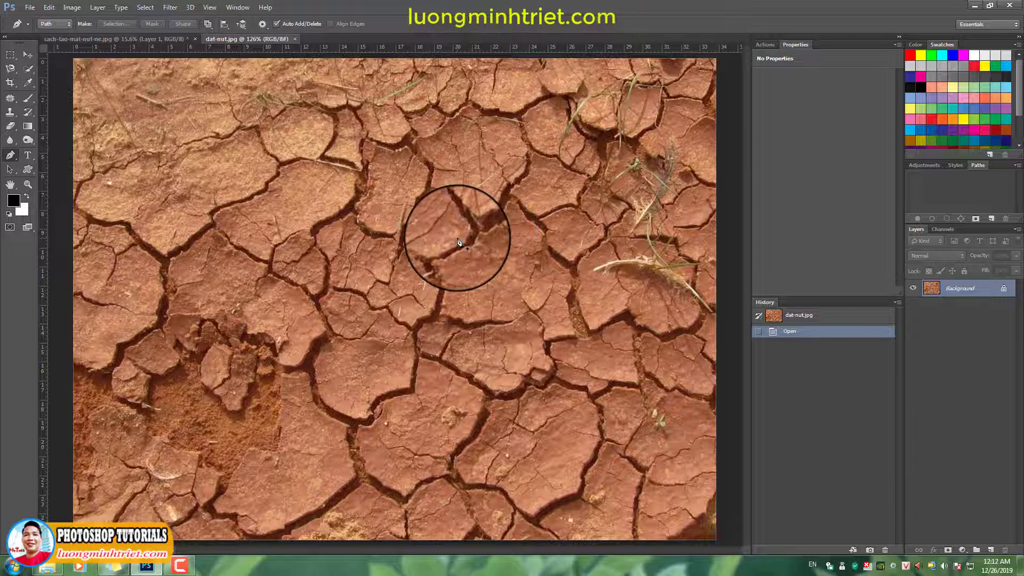
key(ctrl+a)
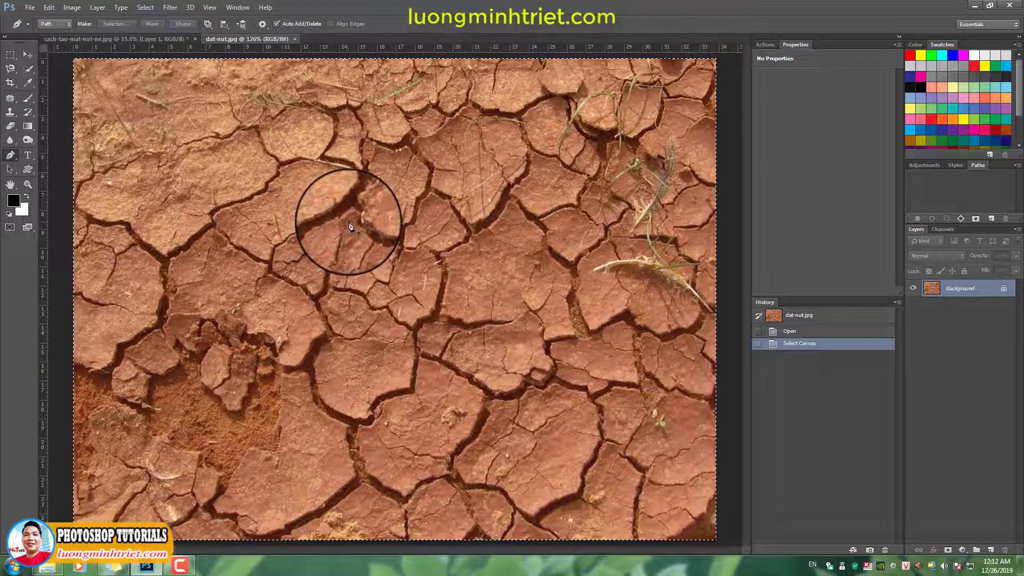
click(121, 39)
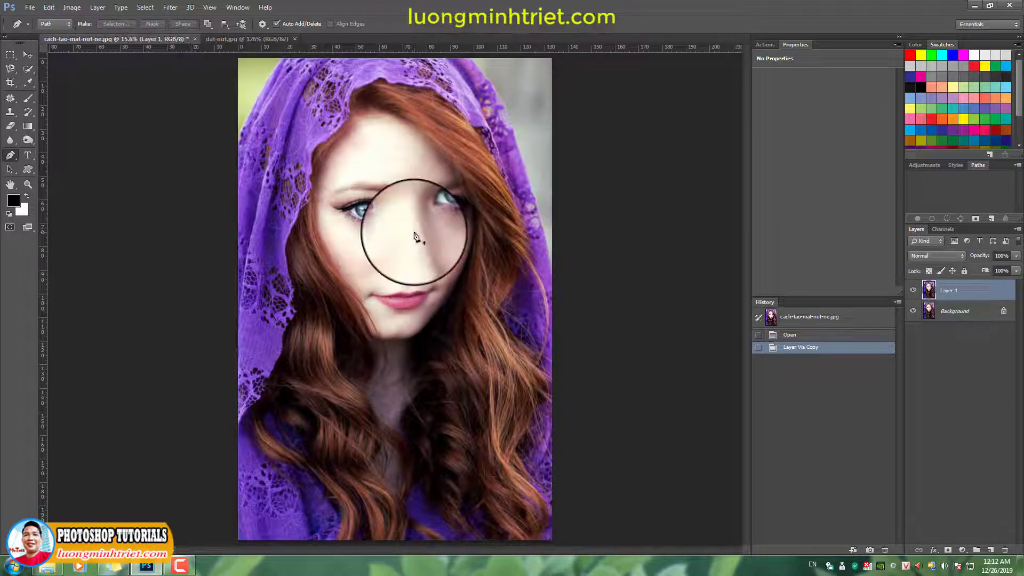
key(ctrl+v)
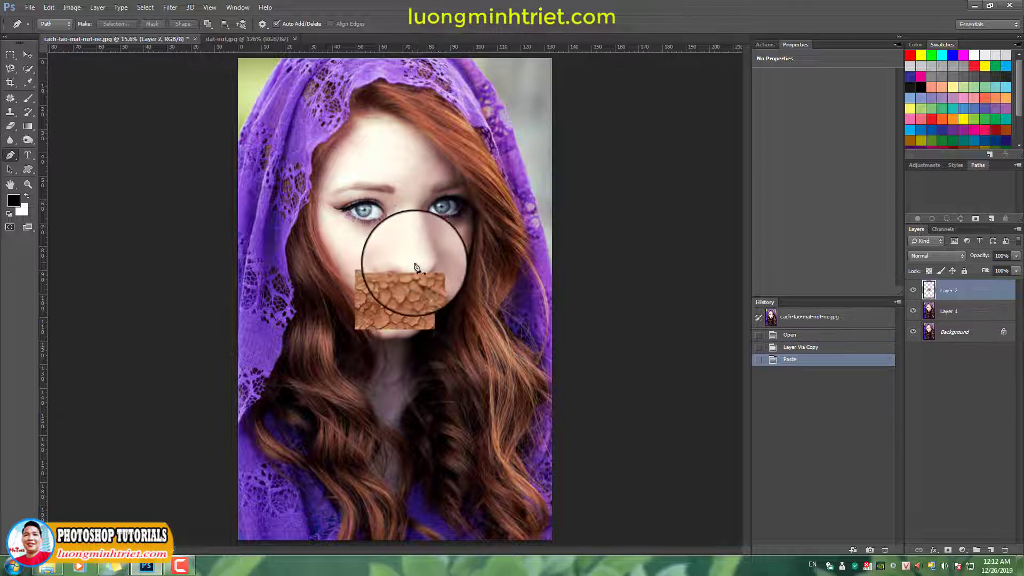
Step: Rotate the pasted soil texture 90° and enlarge it to about 416%, placing it over the woman's face
drag(417, 262, 447, 363)
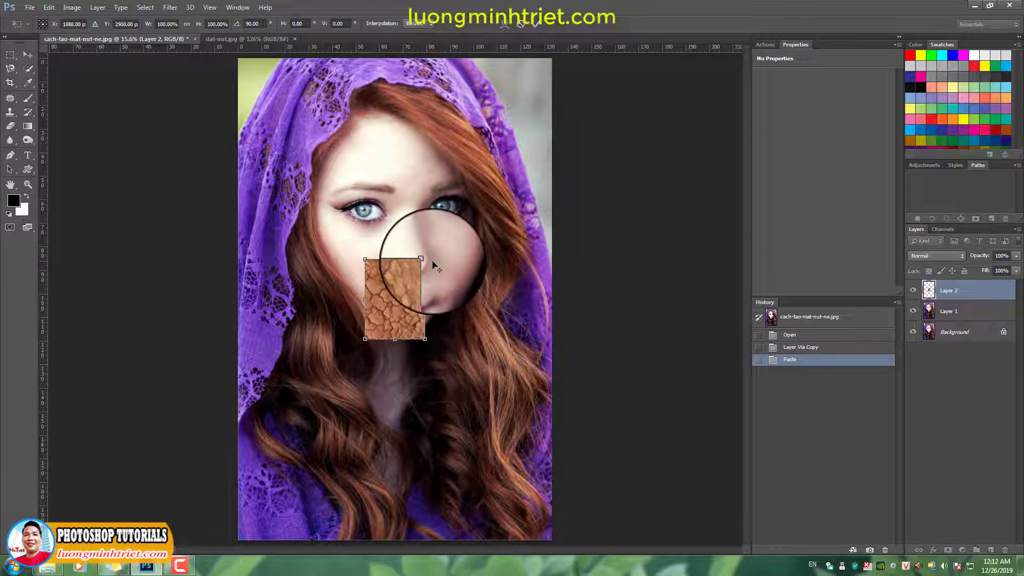
drag(425, 260, 444, 231)
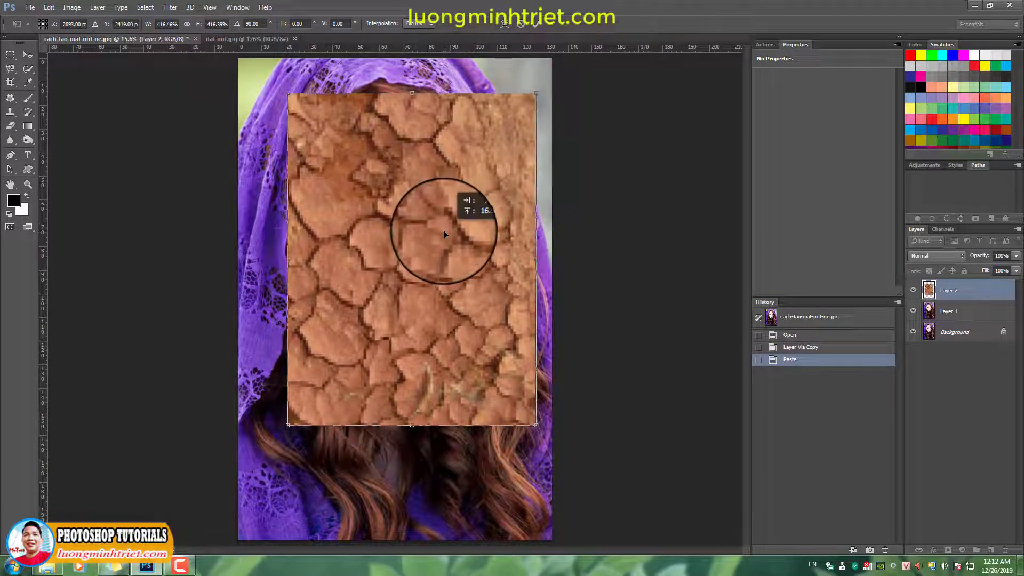
key(Return)
key(p)
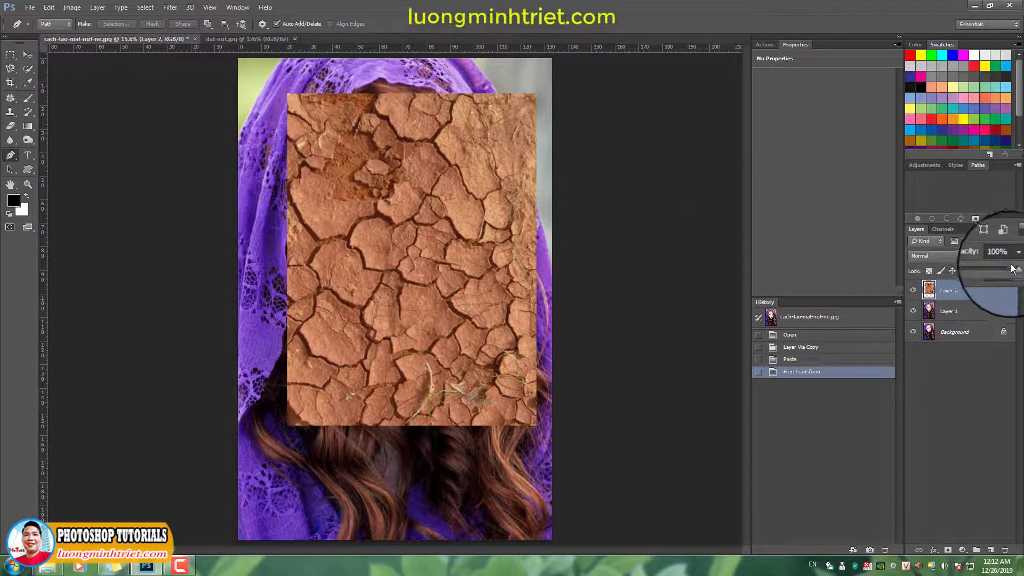
Step: Lower the soil layer's opacity to 60%, and scale it to about 106% while repositioning the cracks over the face
drag(1002, 272, 994, 270)
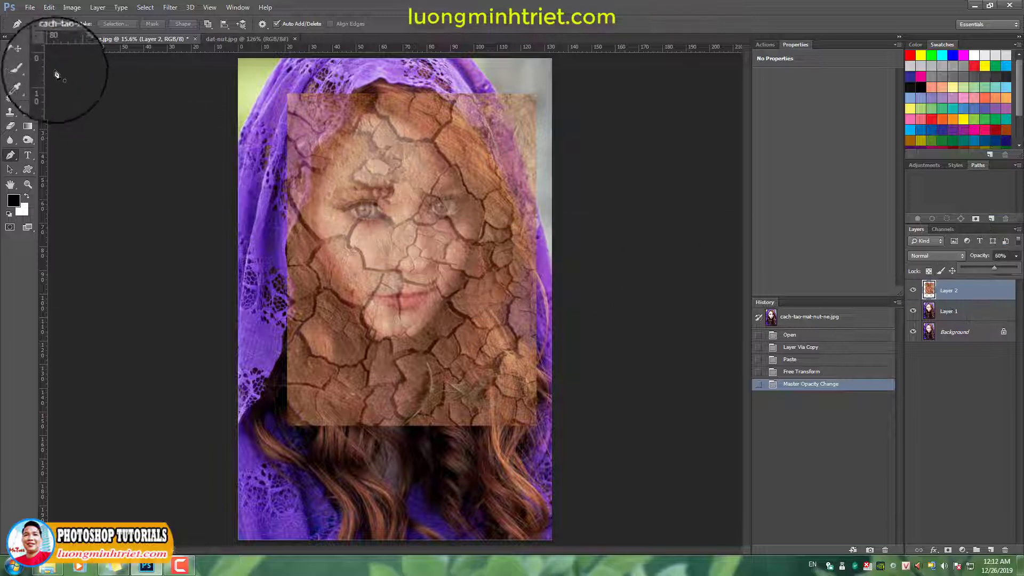
drag(421, 235, 406, 255)
drag(288, 97, 279, 89)
drag(326, 151, 366, 183)
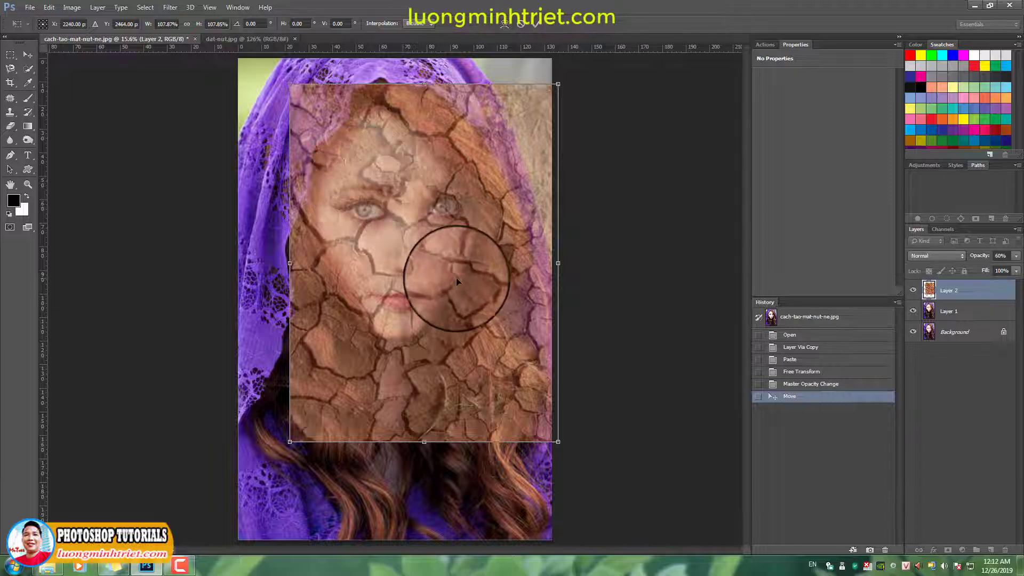
drag(453, 276, 453, 274)
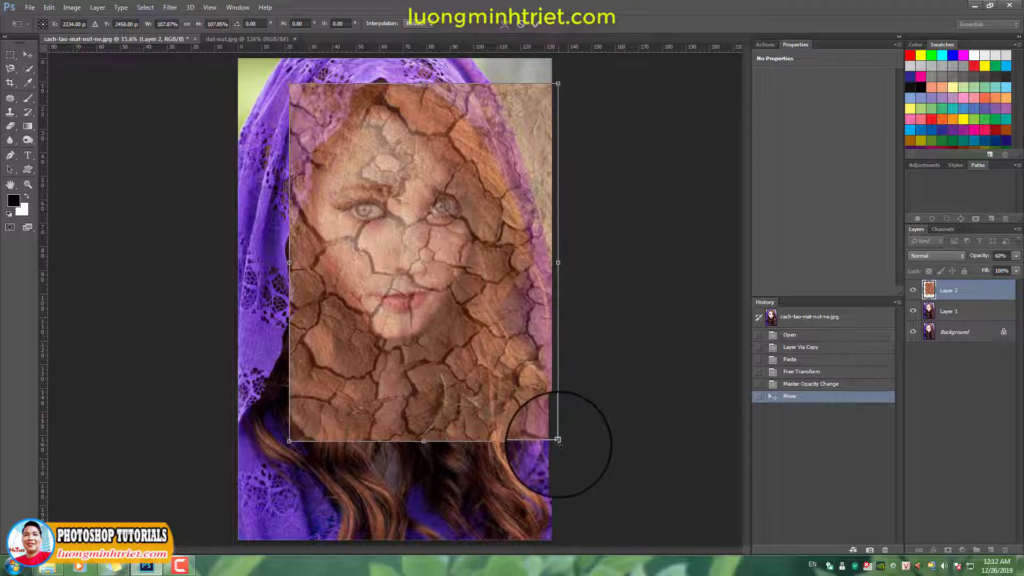
drag(558, 440, 551, 433)
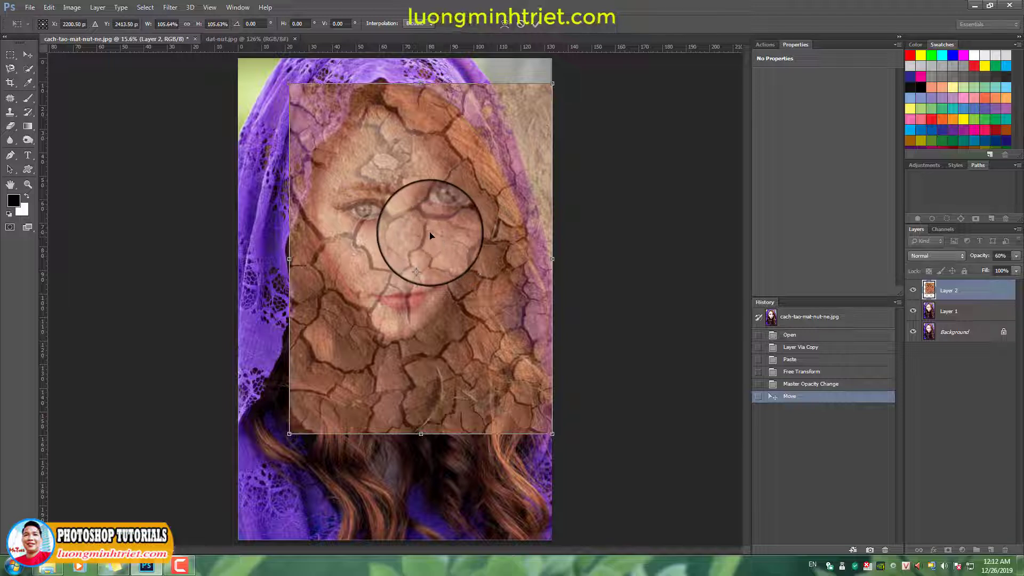
drag(427, 238, 426, 239)
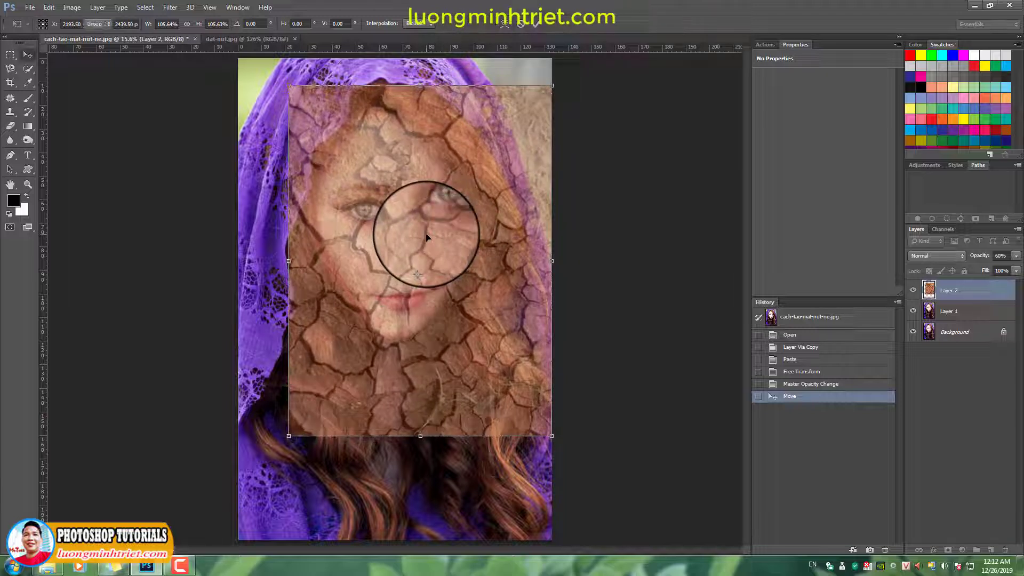
key(Return)
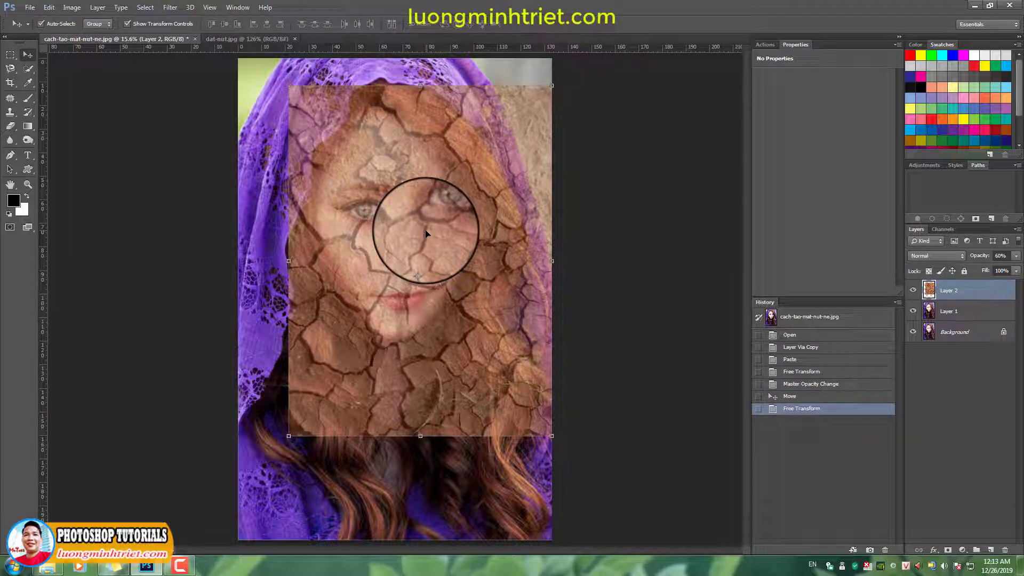
Step: Restore the soil layer's opacity to 100% and set its blending mode to Multiply
key(0)
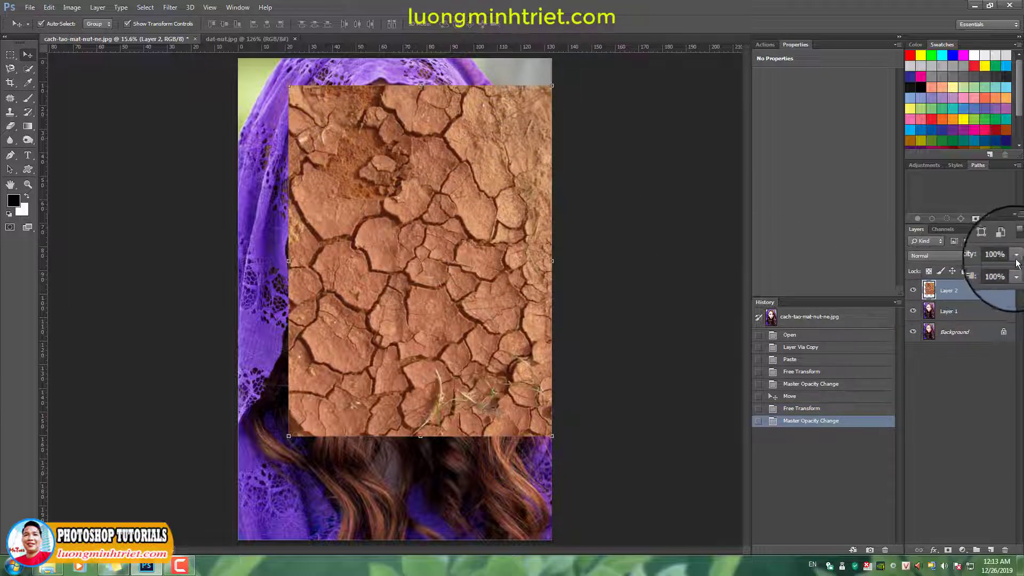
click(930, 255)
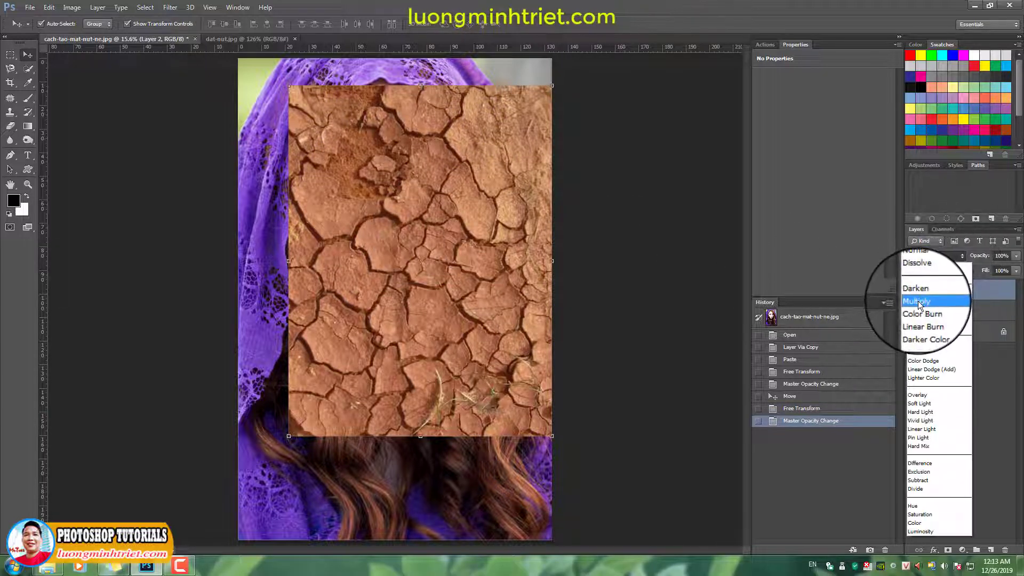
click(918, 302)
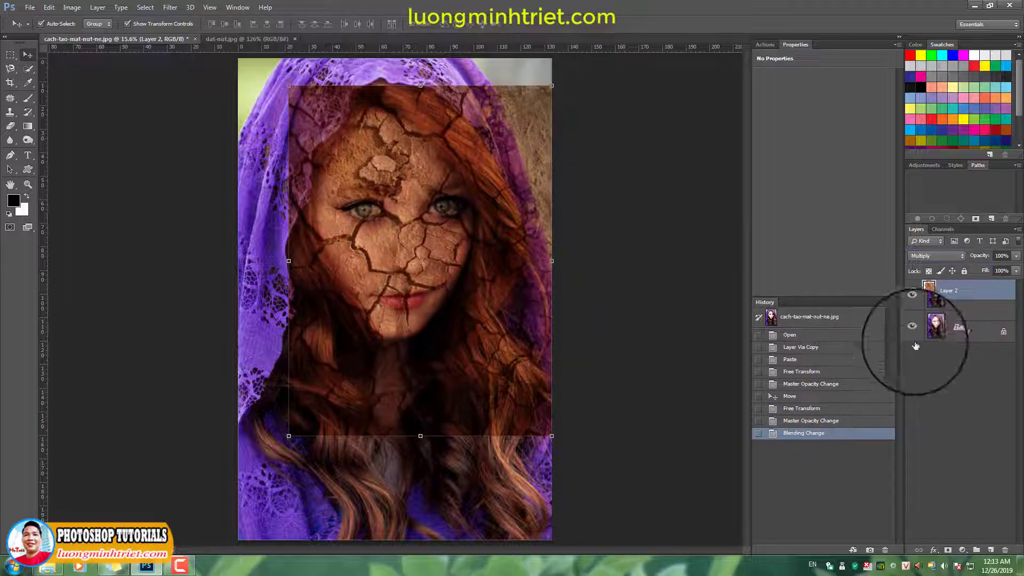
Step: Add a Levels adjustment clipped to the soil layer, with white input about 162 and midtones about 1.46
click(963, 550)
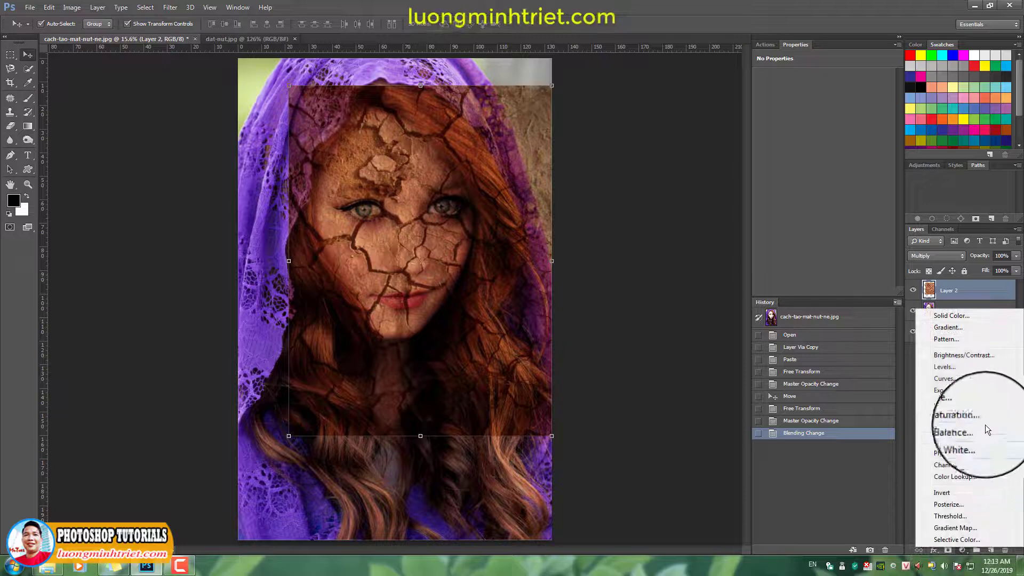
click(949, 368)
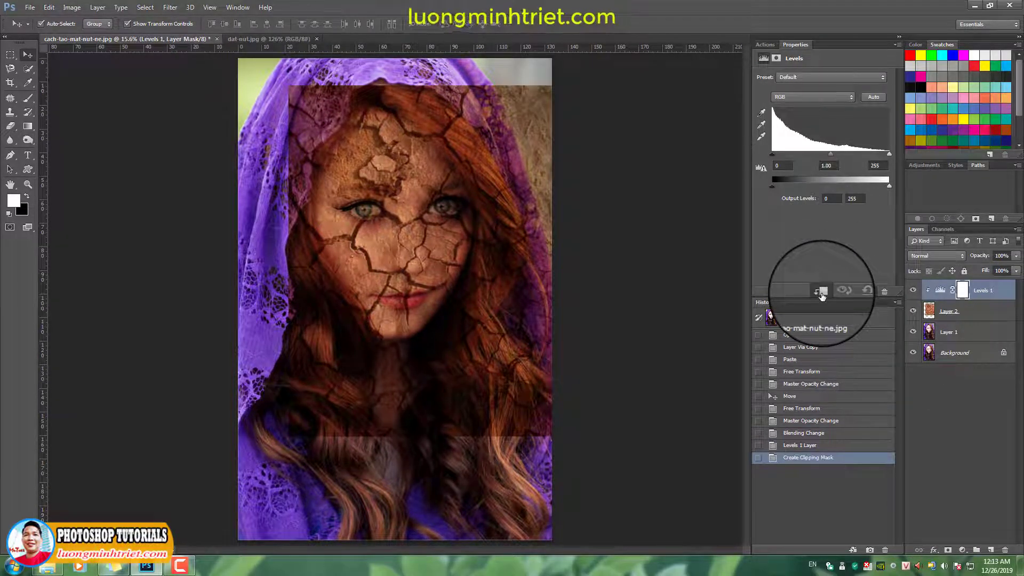
drag(888, 154, 801, 151)
drag(862, 154, 799, 151)
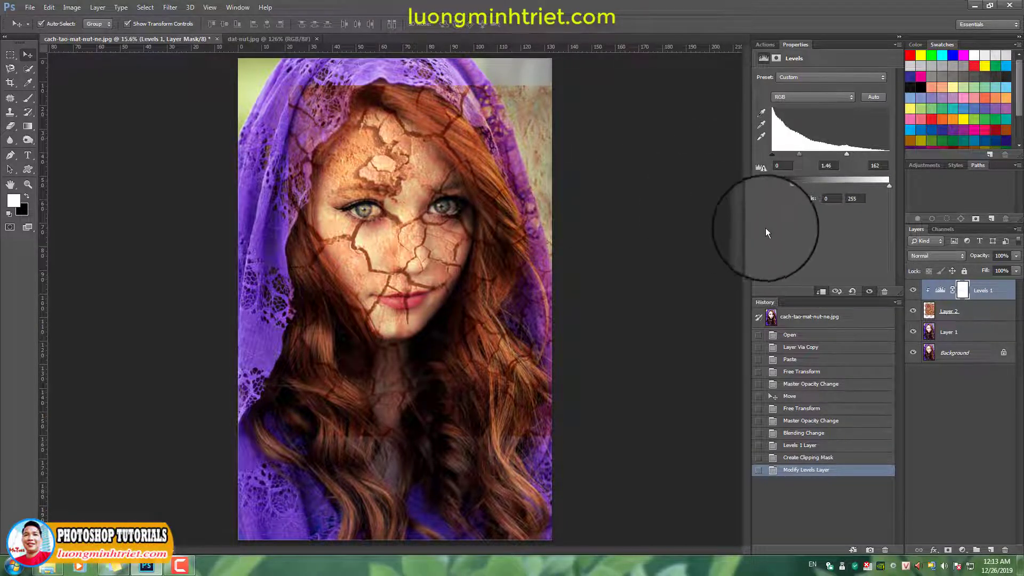
Step: Add a layer mask to the soil texture layer, Layer 2
click(949, 311)
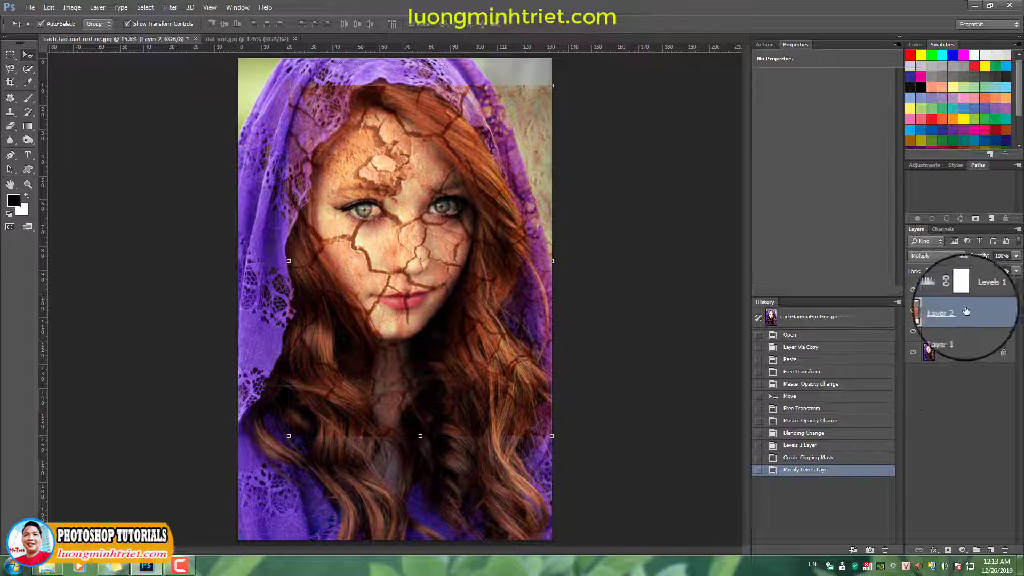
click(947, 550)
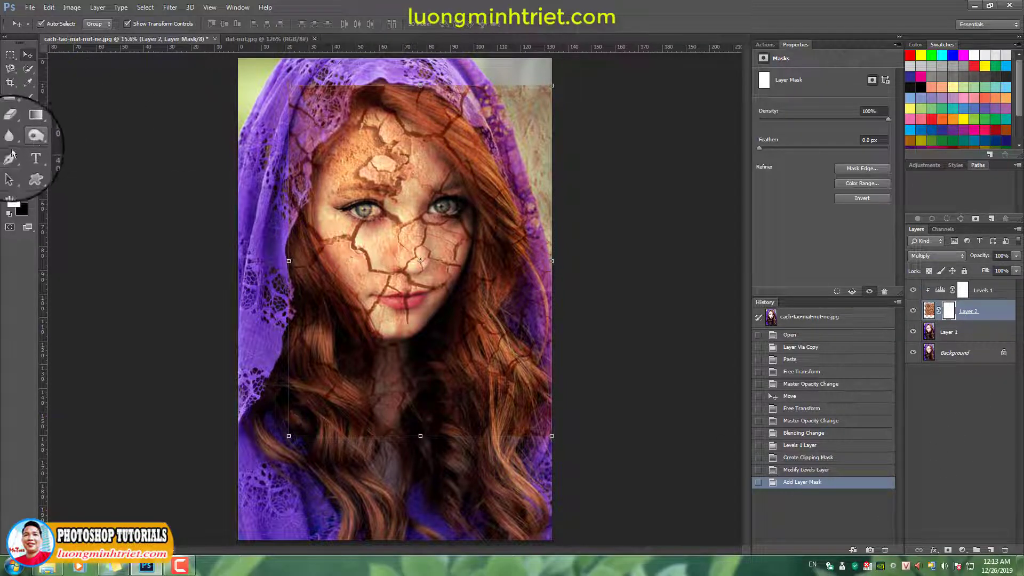
Step: Trace a closed Pen path around the face from hairline to chin and load it as a selection
scroll(373, 144, up, 1)
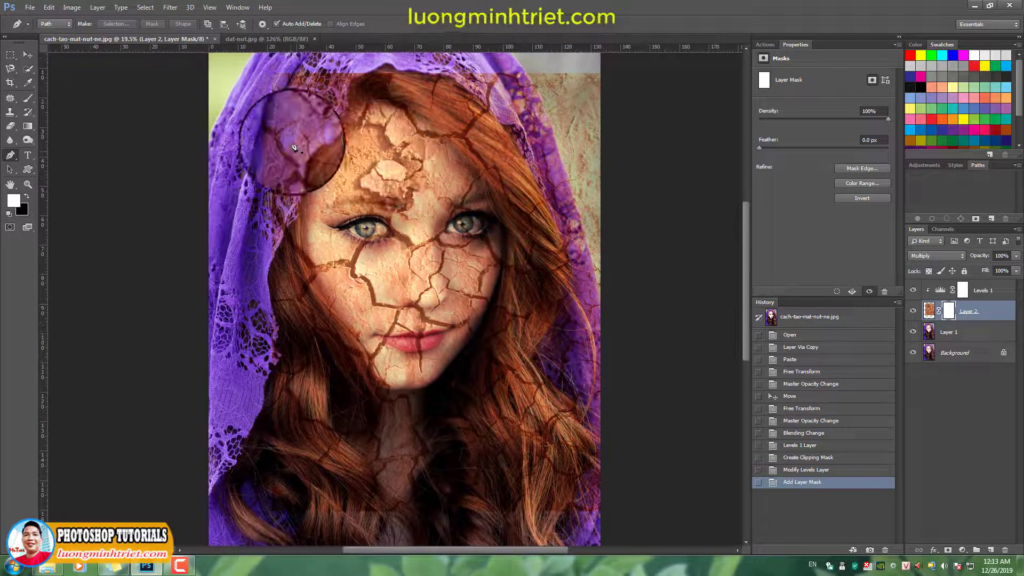
click(340, 107)
drag(377, 92, 471, 138)
drag(488, 160, 502, 178)
drag(514, 231, 513, 263)
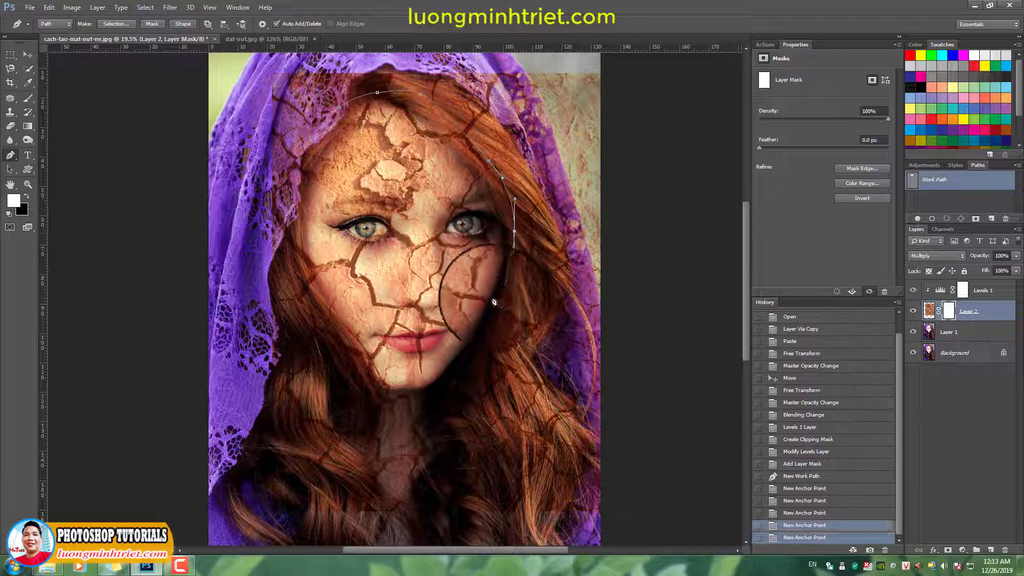
drag(470, 353, 408, 391)
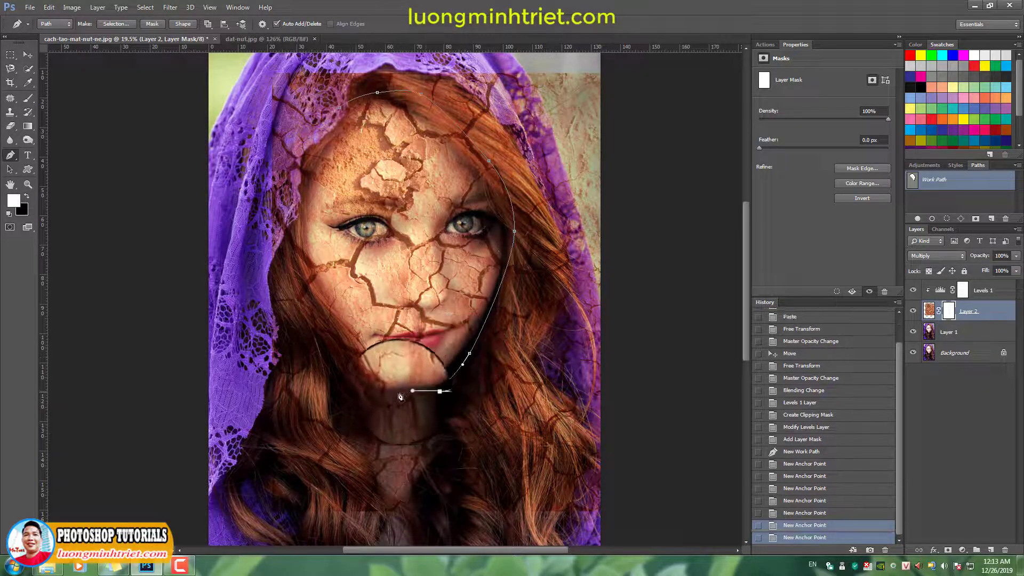
click(387, 392)
drag(331, 326, 313, 296)
drag(297, 239, 297, 233)
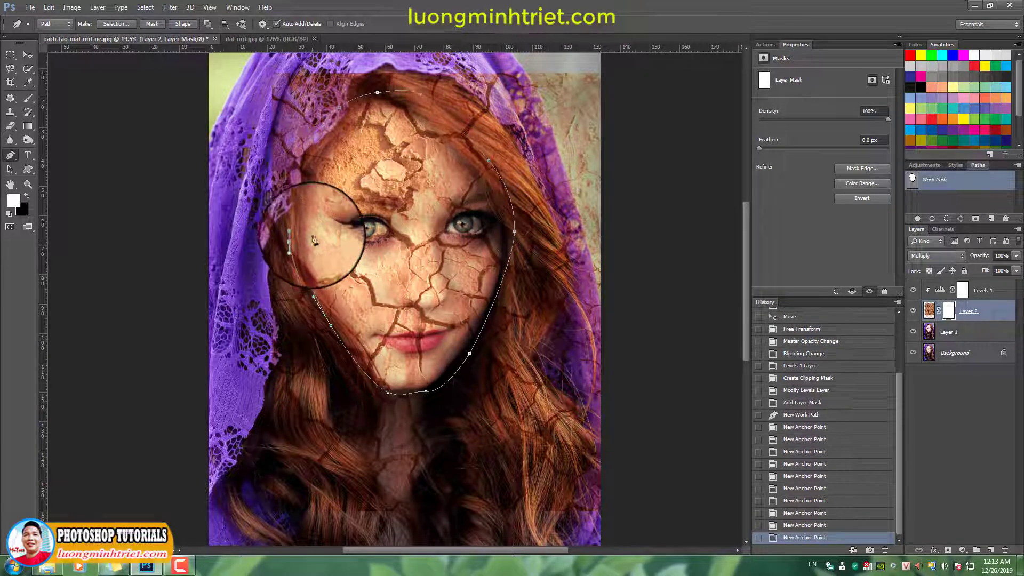
drag(306, 158, 312, 145)
click(339, 108)
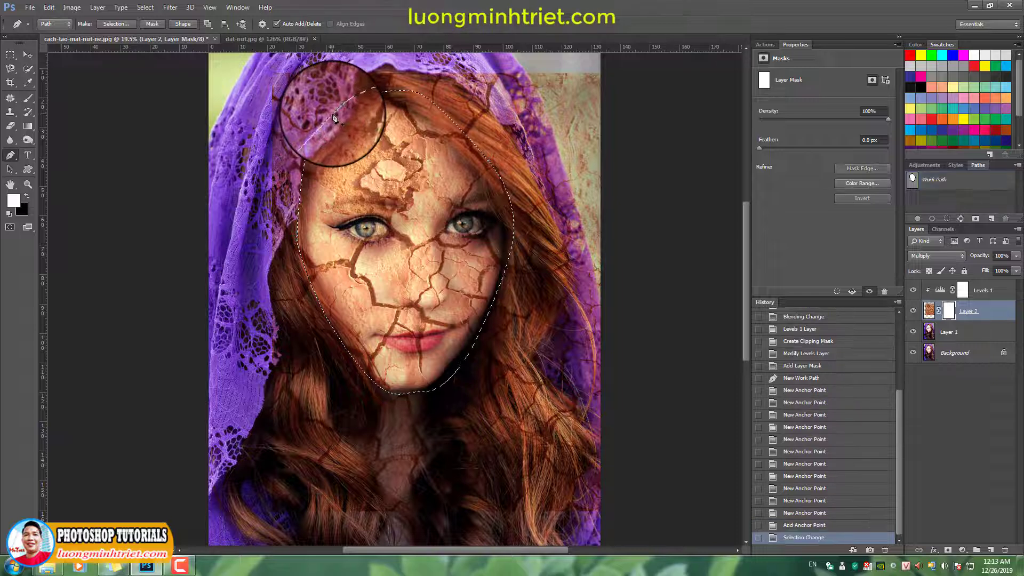
Step: Invert the face selection, clear Layer 2's mask outside the face to hide the texture there, and deselect
scroll(334, 118, down, 1)
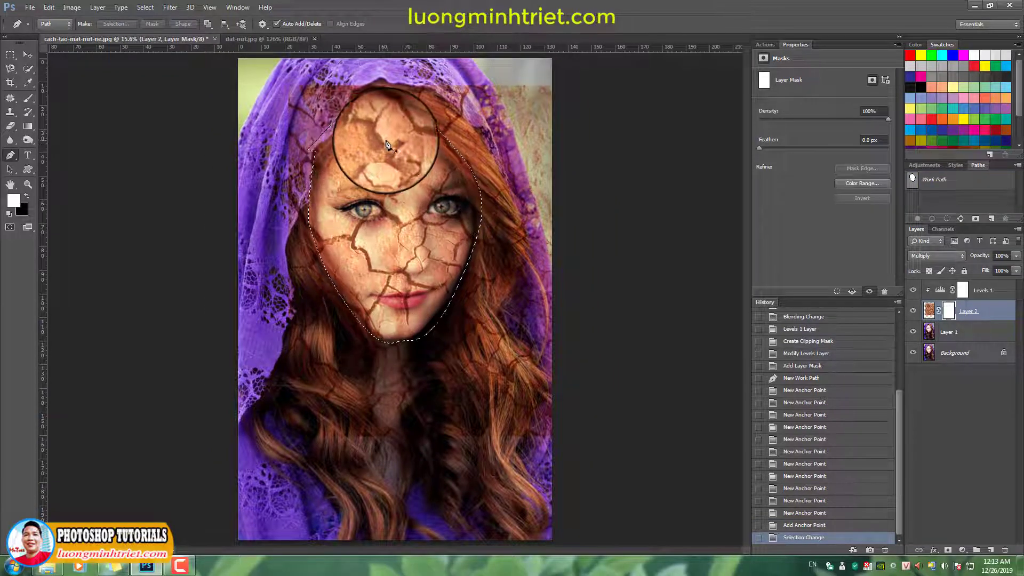
key(ctrl+shift+i)
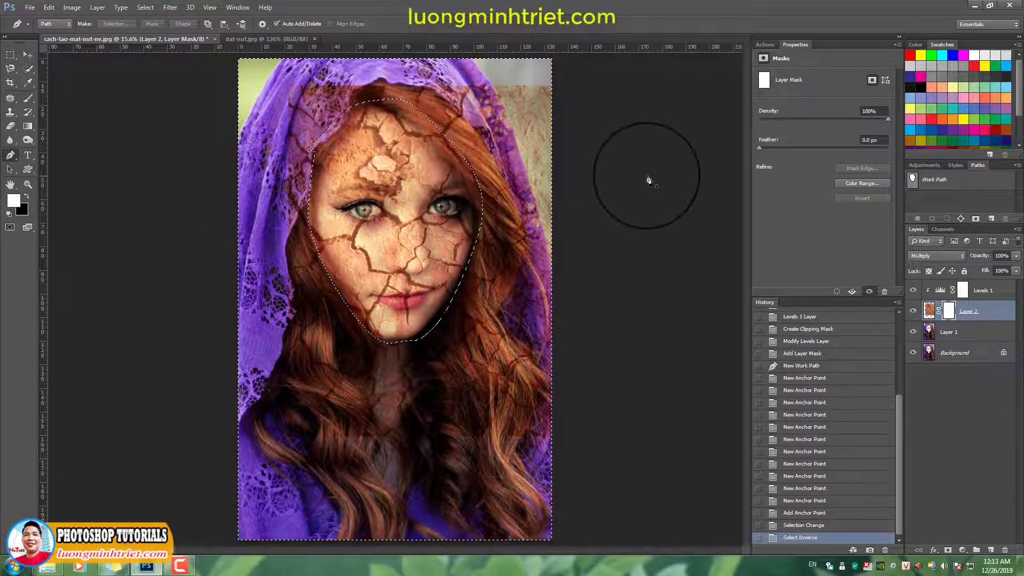
key(Delete)
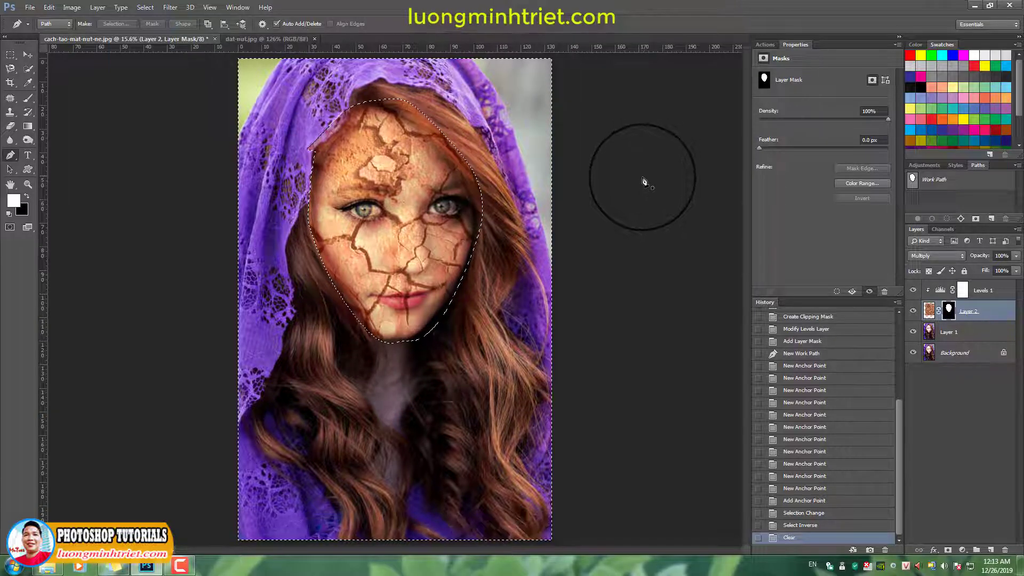
key(ctrl+d)
Step: Paint Layer 2's mask black at 100% opacity with a 300 px soft brush to hide texture along the veil and left hairline
scroll(405, 146, up, 1)
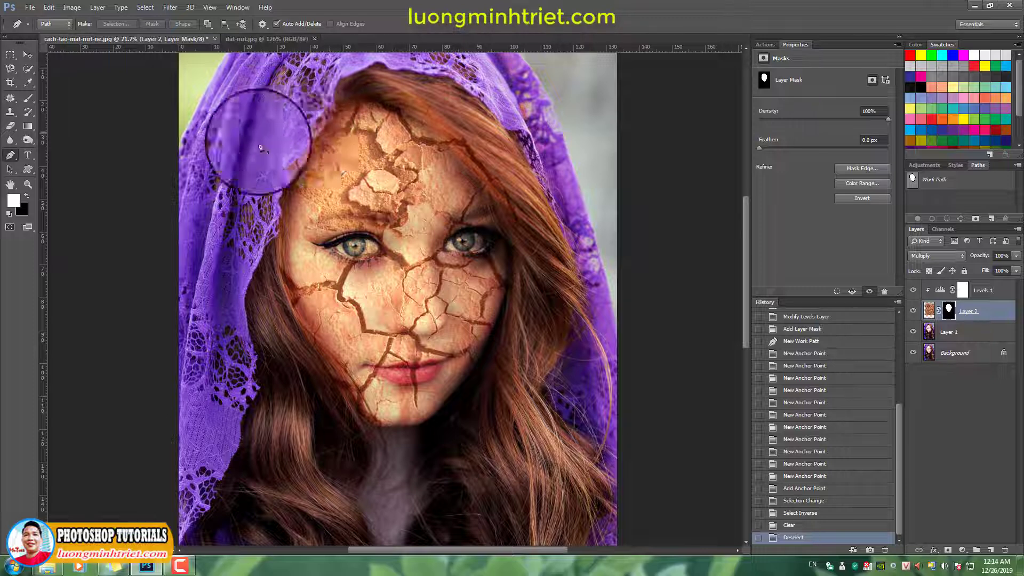
click(32, 98)
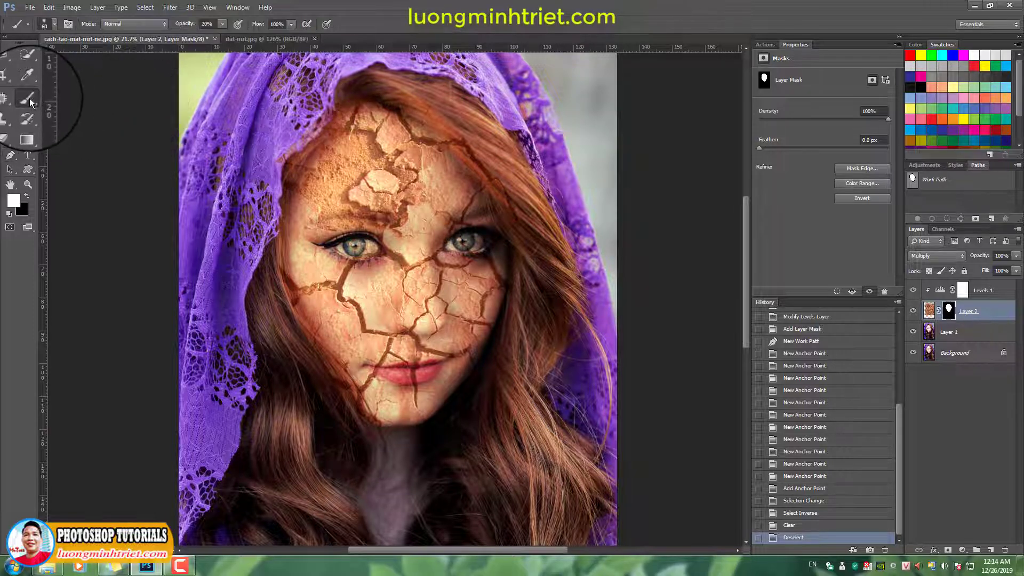
mouse_move(222, 24)
mouse_down()
mouse_move(226, 37)
mouse_move(304, 37)
mouse_up()
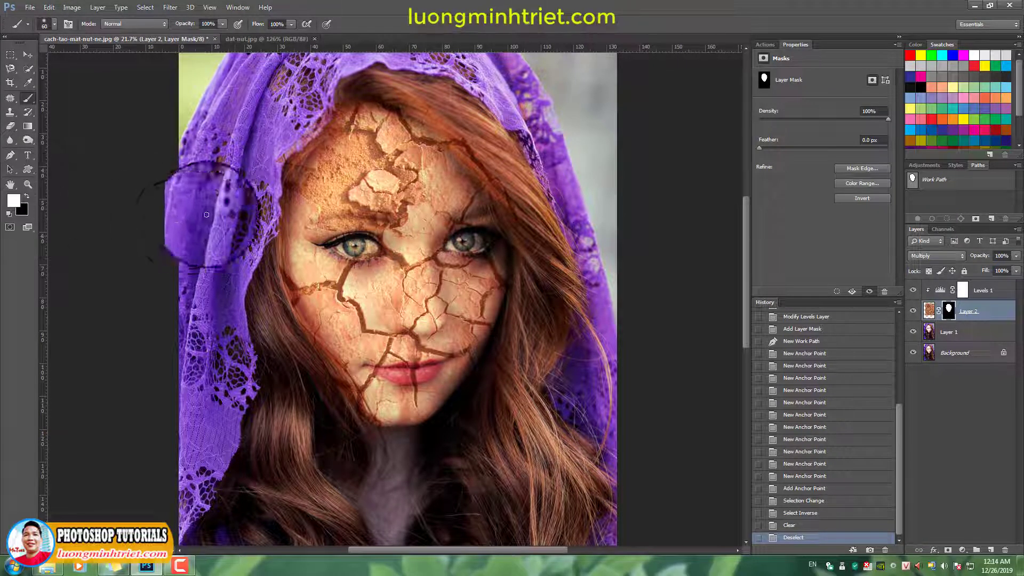
key(x)
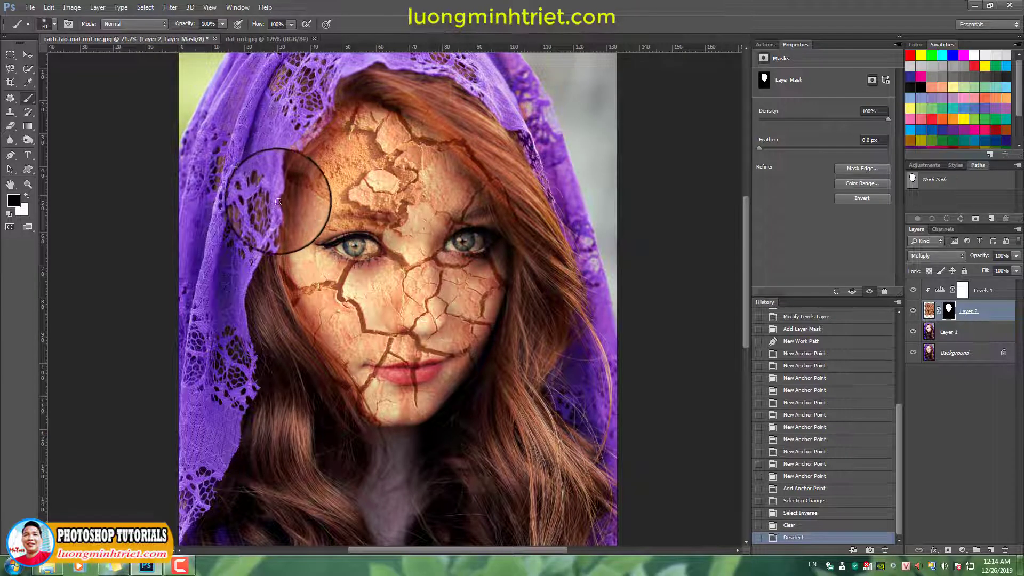
key(bracketright)
key(bracketright)
key(bracketright)
key(bracketright)
key(bracketright)
key(bracketright)
key(bracketright)
key(bracketright)
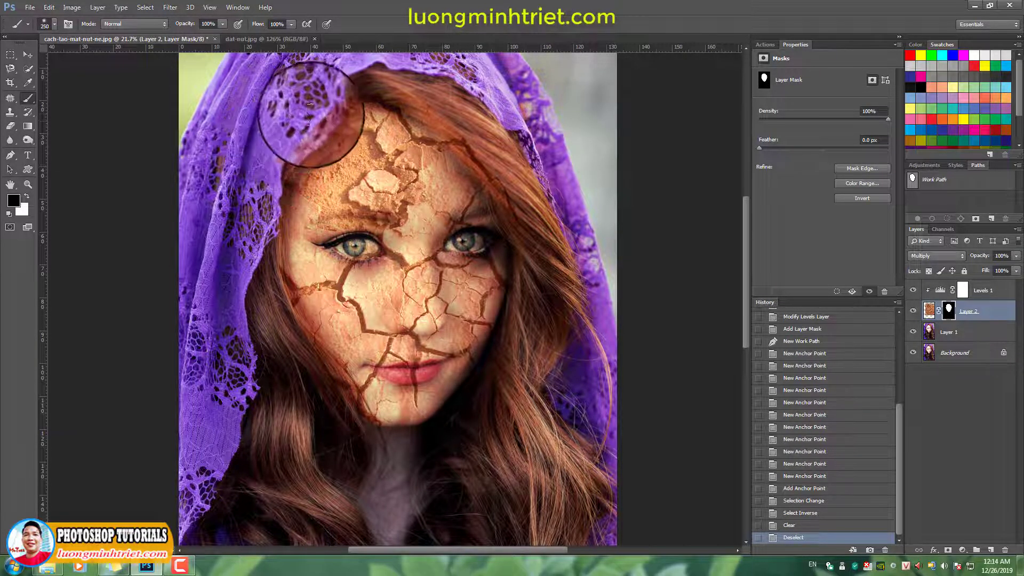
key(bracketright)
mouse_move(311, 130)
mouse_down()
mouse_move(299, 138)
mouse_move(309, 127)
mouse_up()
right_click(312, 123)
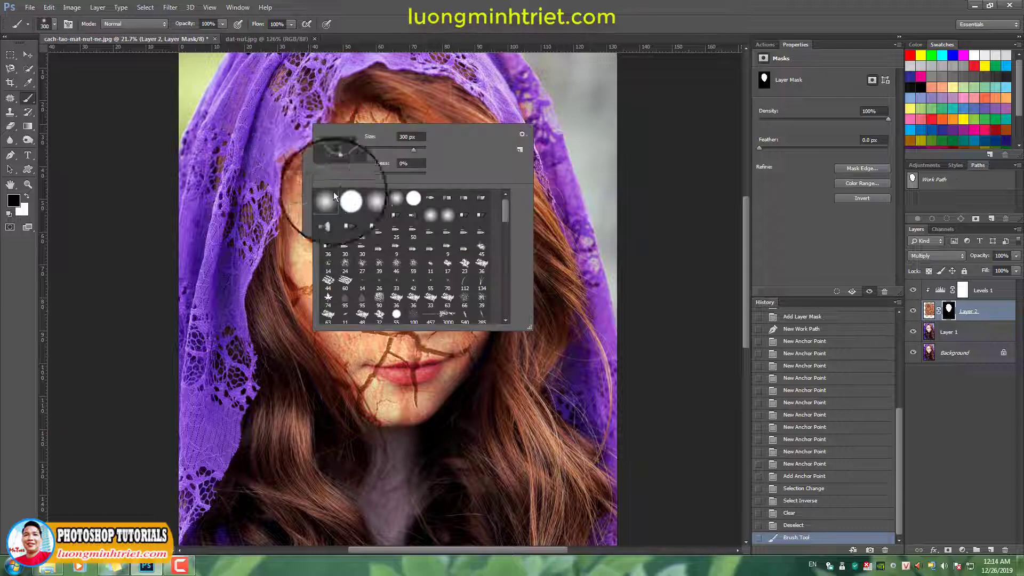
click(289, 118)
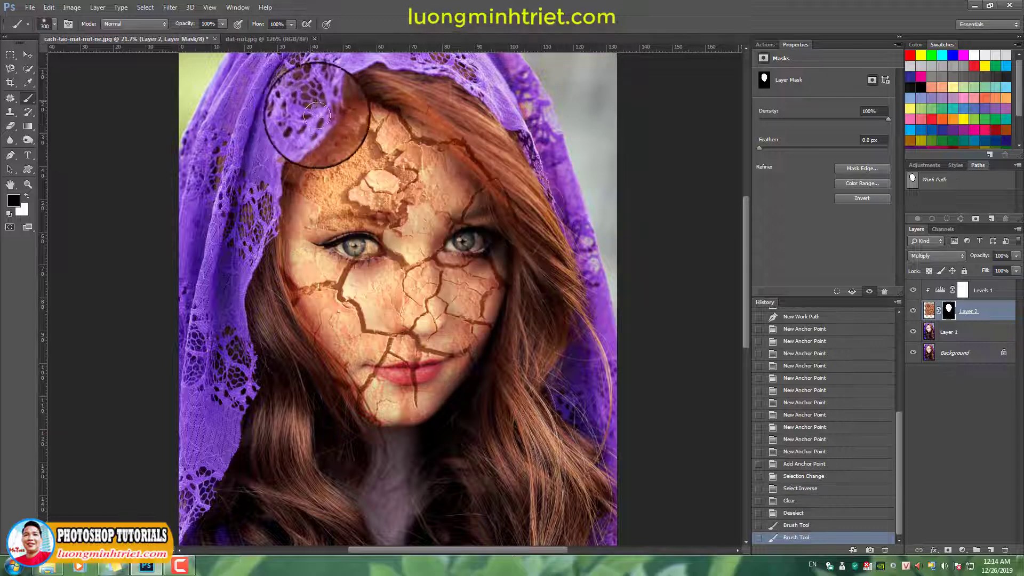
mouse_move(277, 150)
mouse_down()
mouse_move(266, 168)
mouse_move(308, 132)
mouse_move(281, 163)
mouse_move(251, 232)
mouse_up()
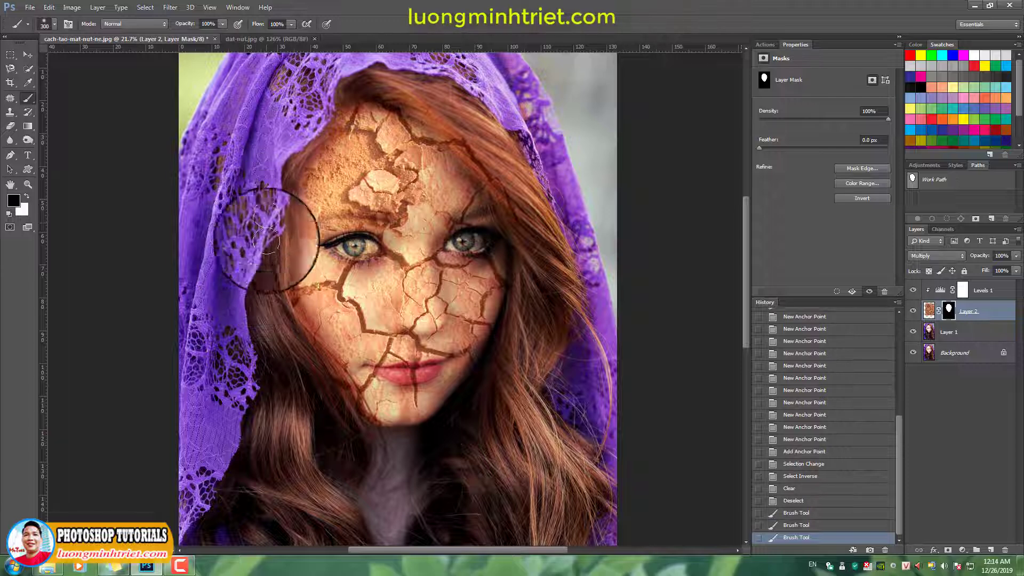
Step: Mask the soil texture off the hair beside the left cheek and off the area beneath the chin
mouse_move(291, 339)
mouse_down()
mouse_move(264, 266)
mouse_move(297, 354)
mouse_up()
key(])
key(])
key(bracketleft)
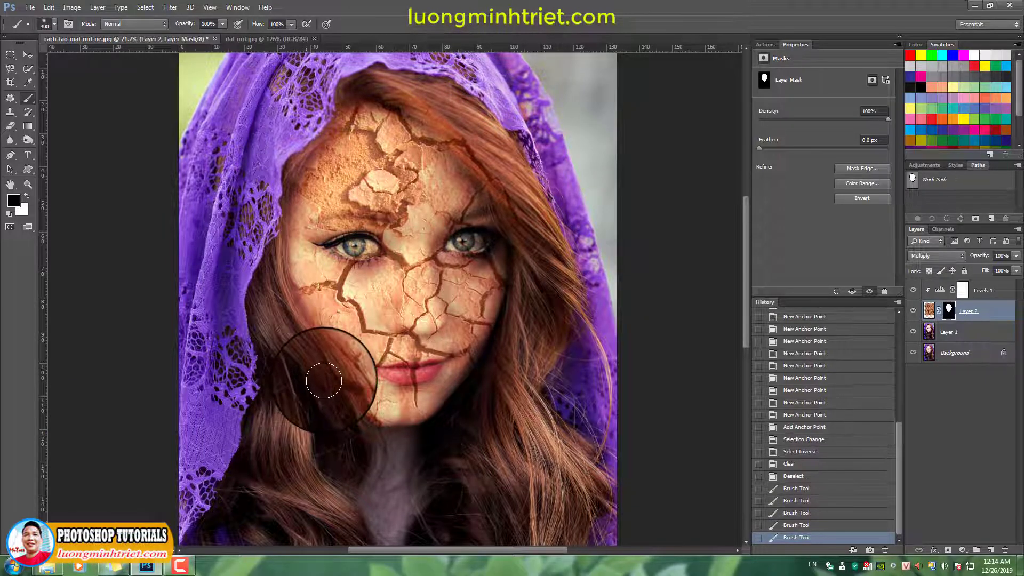
drag(357, 436, 375, 446)
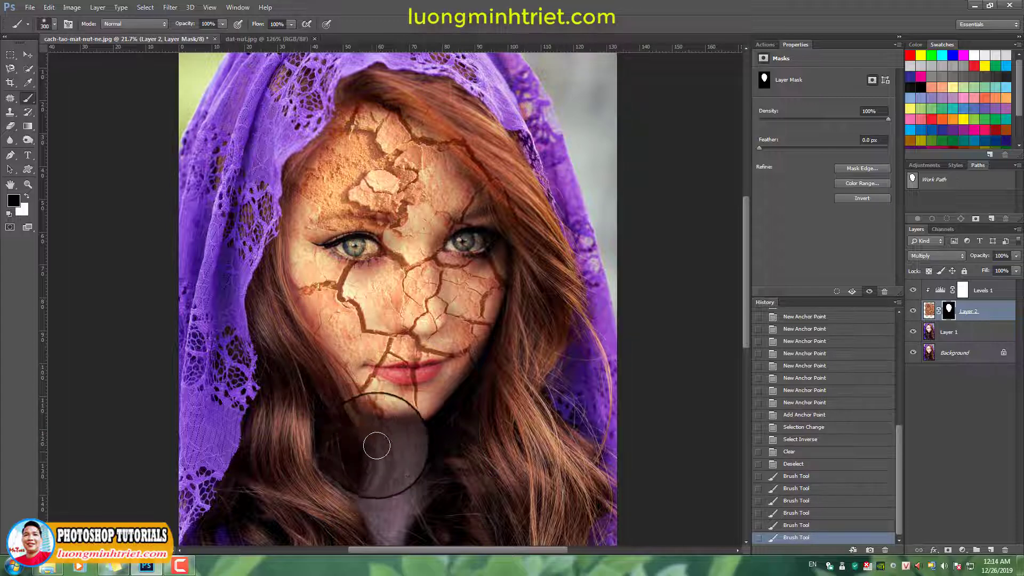
Step: Mask the soil texture off the hair along the right side of the face up to the hairline
key(bracketright)
mouse_move(498, 384)
mouse_down()
mouse_move(515, 347)
mouse_move(488, 385)
mouse_move(528, 285)
mouse_move(532, 246)
mouse_move(492, 168)
mouse_move(517, 207)
mouse_move(506, 180)
mouse_up()
key(bracketright)
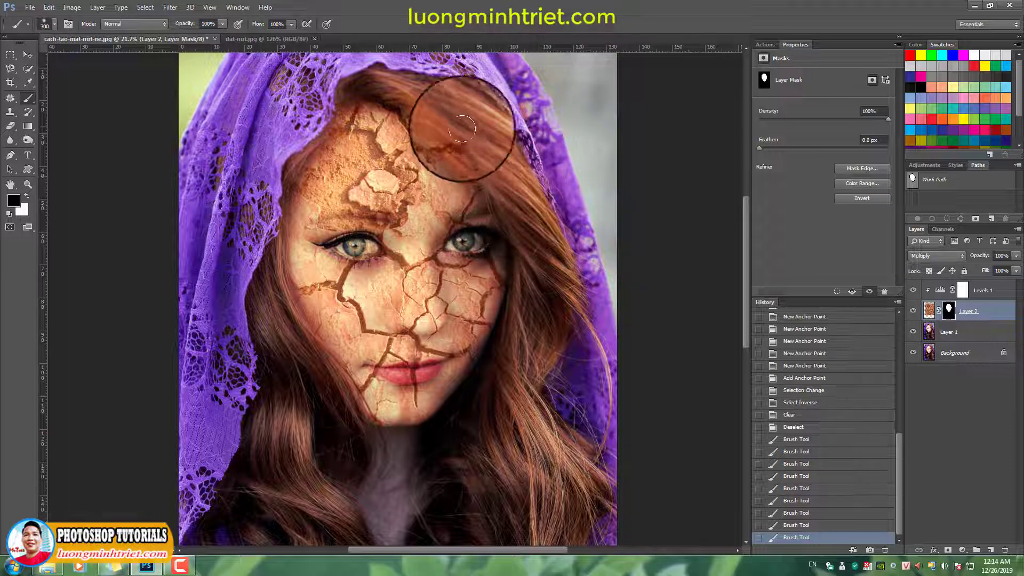
mouse_move(465, 128)
mouse_down()
mouse_move(416, 90)
mouse_move(457, 124)
mouse_up()
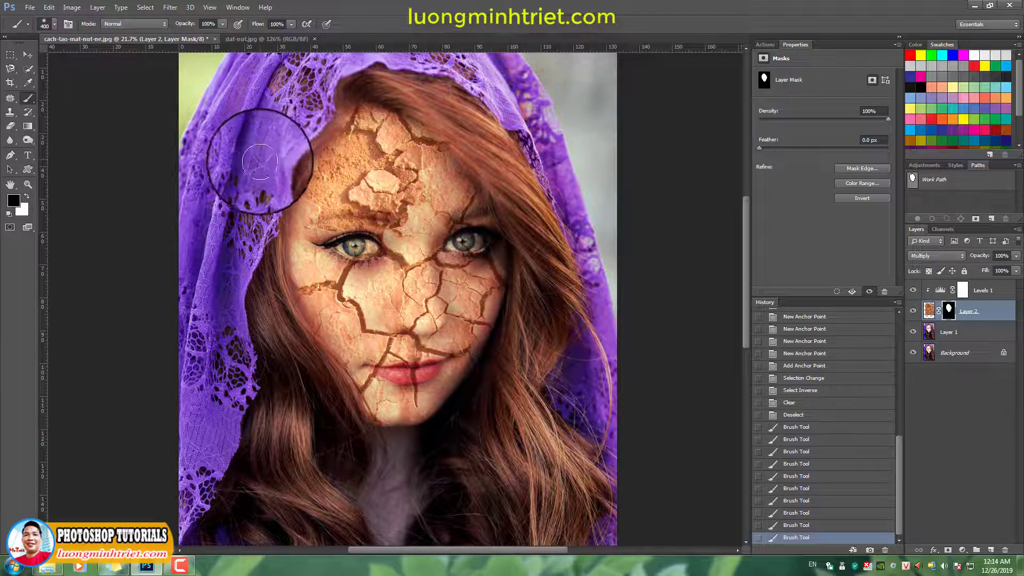
Step: Clean leftover texture off the veil and left temple in black, and restore it on the left forehead in white
drag(260, 162, 266, 156)
drag(244, 207, 259, 183)
drag(260, 184, 281, 201)
key(x)
mouse_move(327, 175)
mouse_down()
mouse_move(322, 185)
mouse_move(347, 160)
mouse_move(361, 171)
mouse_up()
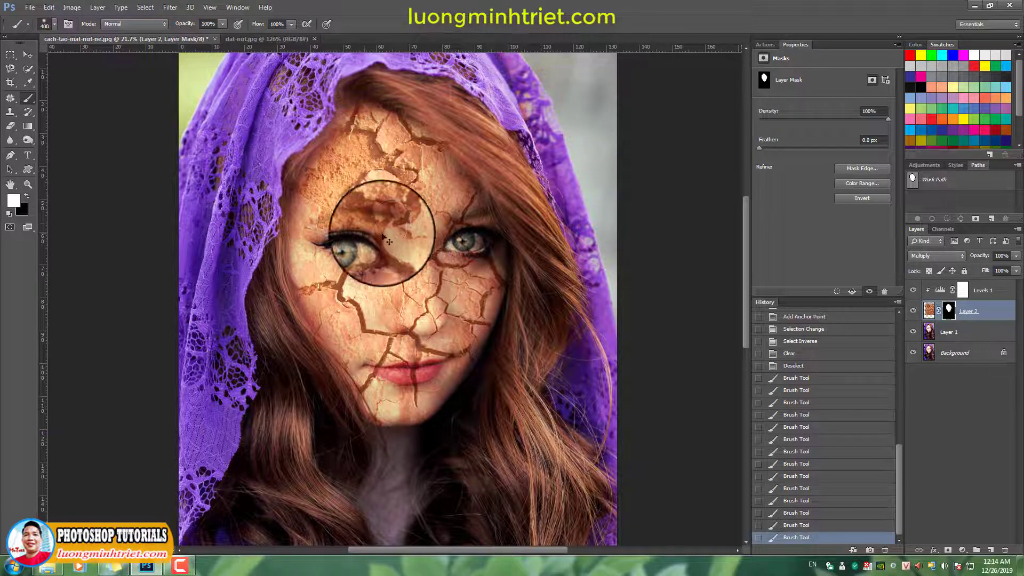
Step: Paint Layer 2's mask black over both eyes with a 150 px brush to uncover the original eyes
scroll(384, 238, up, 3)
key(bracketleft)
key(bracketleft)
key(bracketleft)
key(bracketleft)
key(bracketleft)
key(bracketleft)
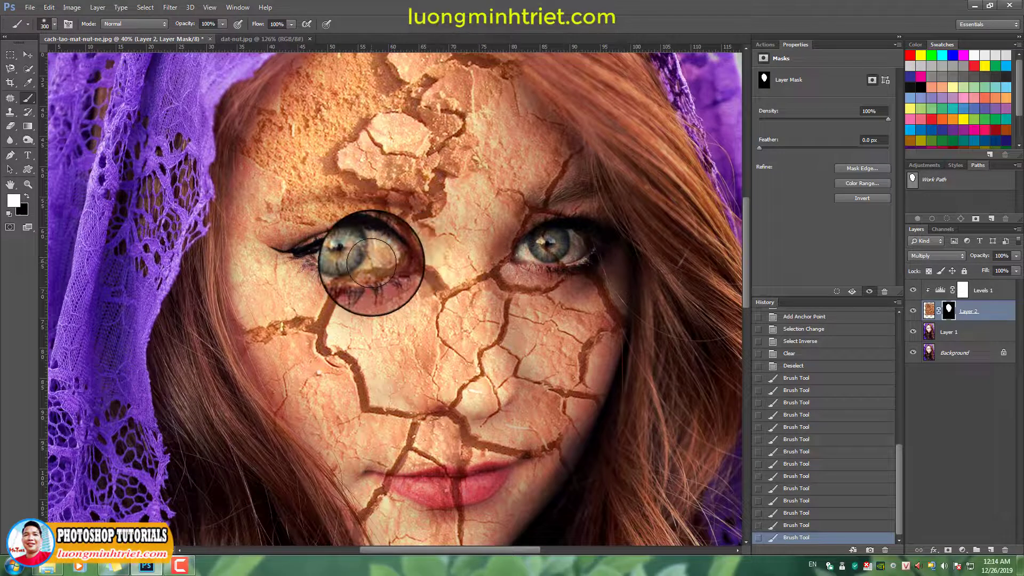
key(x)
drag(375, 258, 343, 251)
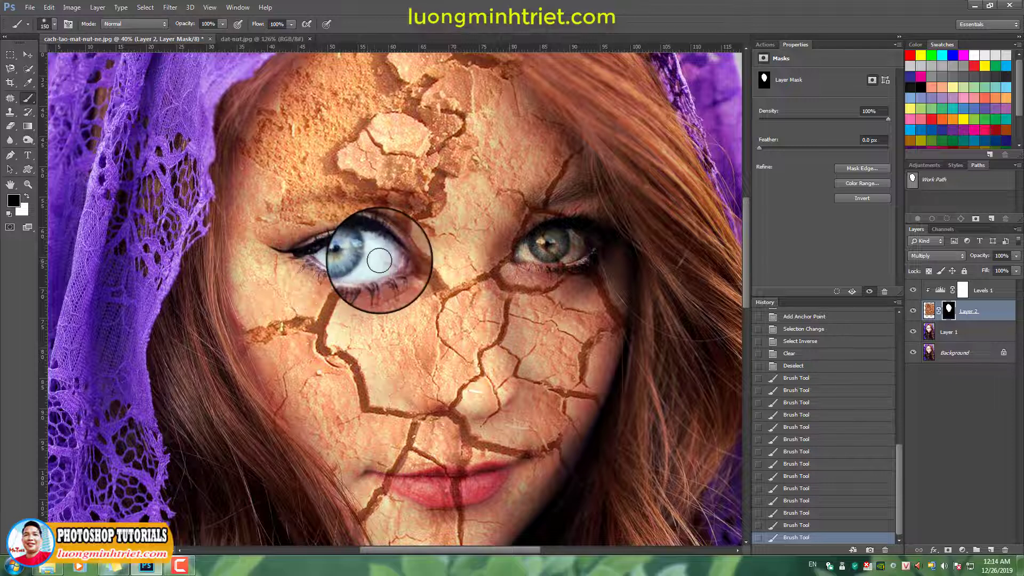
drag(548, 258, 532, 252)
mouse_move(536, 245)
mouse_down()
mouse_move(568, 230)
mouse_move(591, 236)
mouse_move(539, 270)
mouse_up()
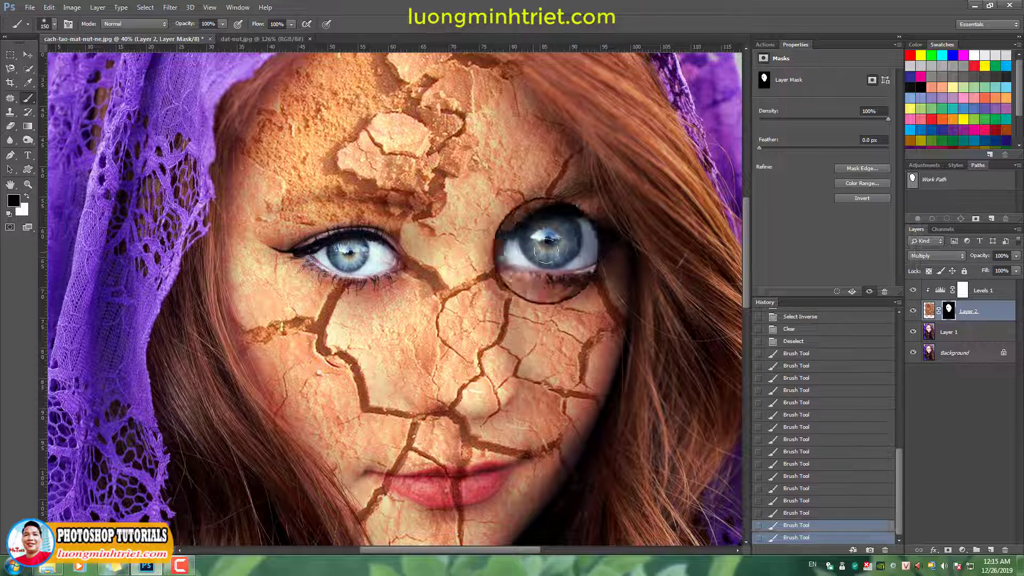
Step: Soften the cracks around the nostrils and nose tip by painting Layer 2's mask at 20% opacity with a 100 px brush
scroll(498, 217, down, 3)
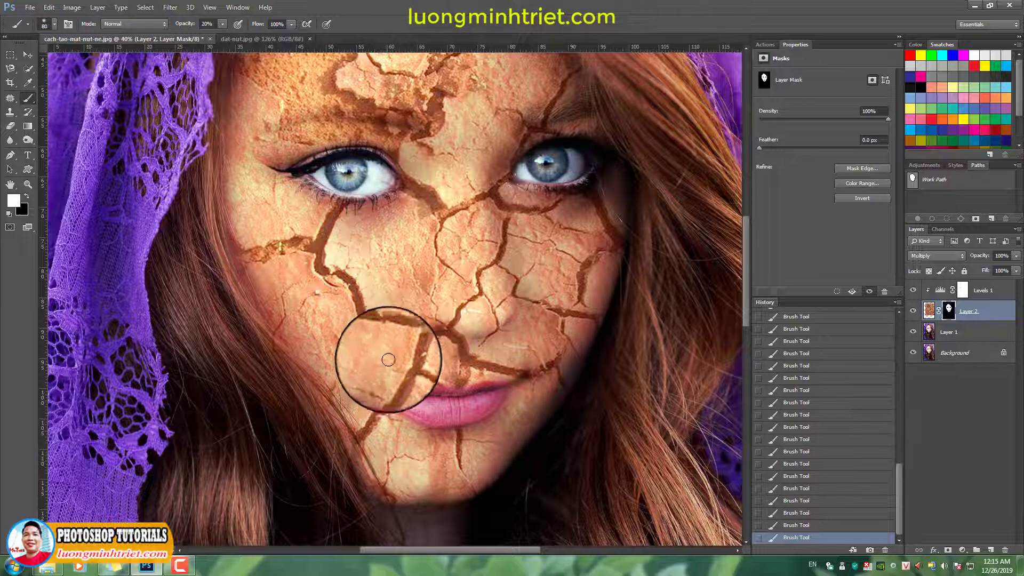
ctrl+click(441, 354)
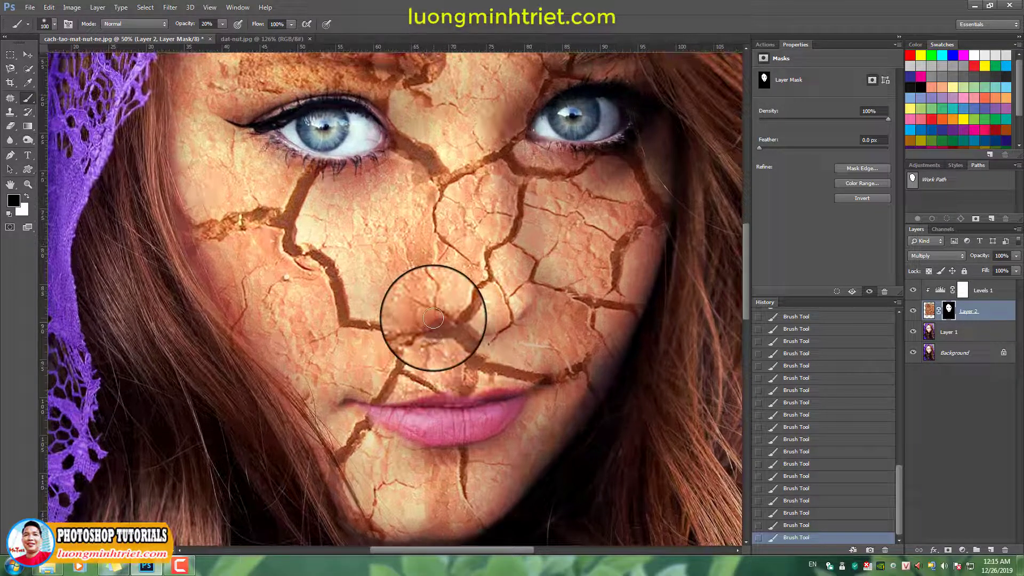
drag(433, 318, 431, 315)
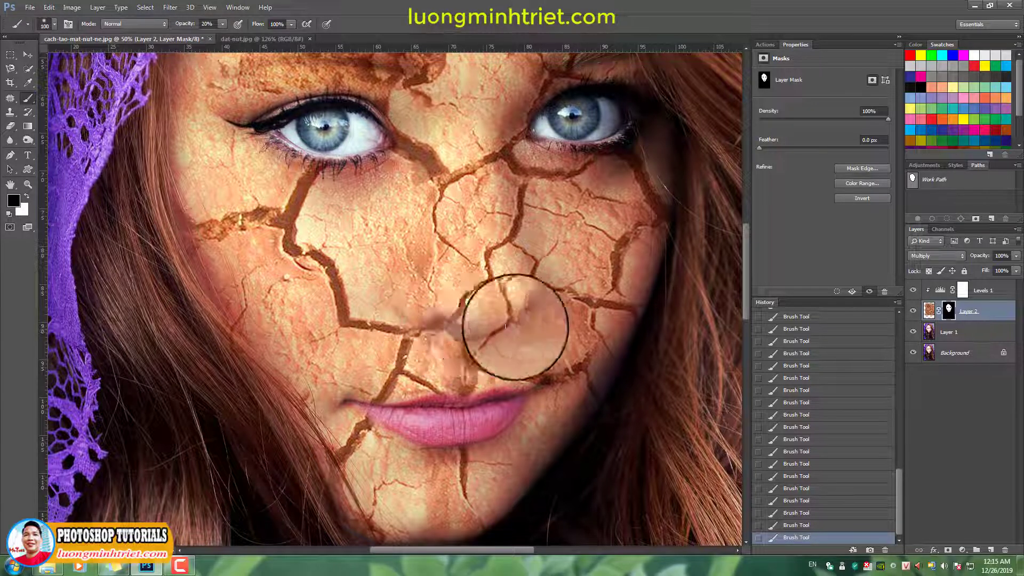
drag(527, 311, 473, 334)
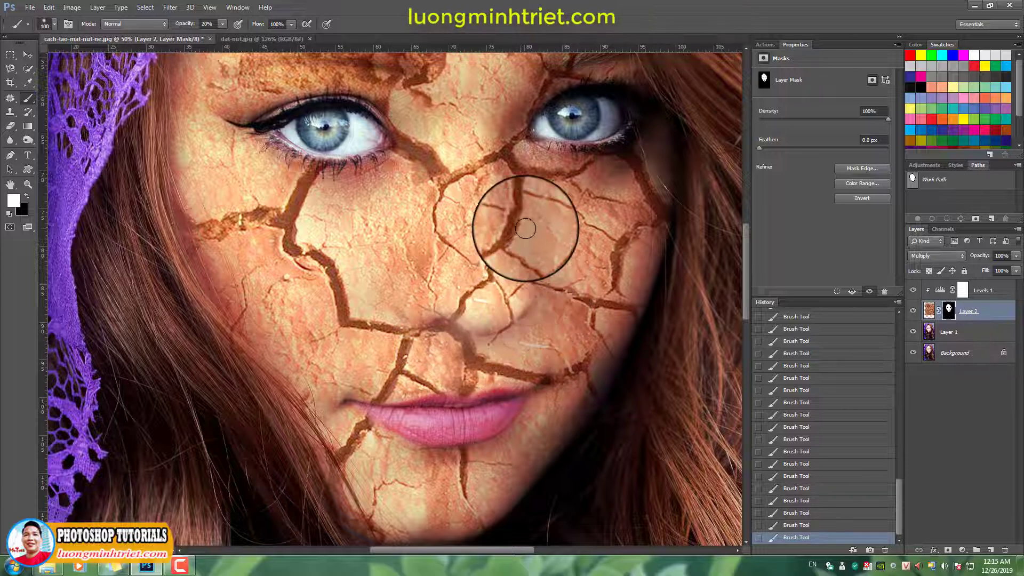
Step: Fade the cracks from the right eye's inner corner down the nose with a 175 px black brush at 20% opacity
key(bracketright)
key(bracketright)
key(bracketright)
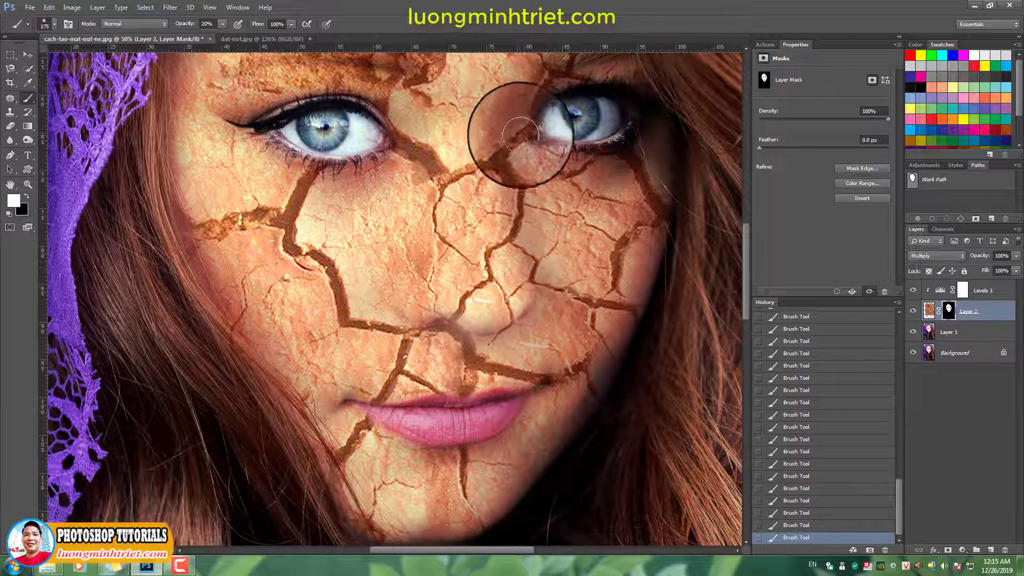
key(x)
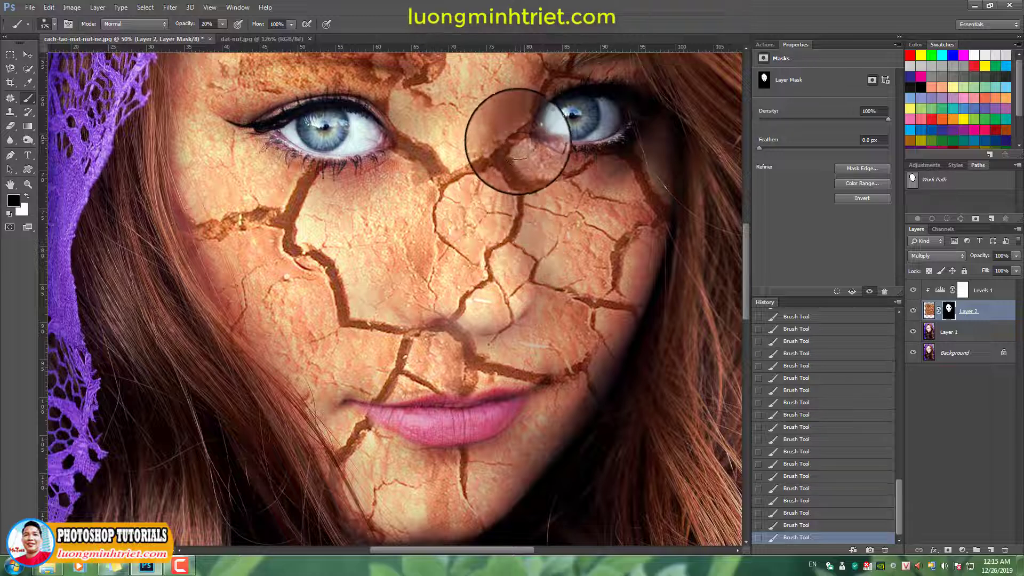
mouse_move(517, 141)
mouse_down()
mouse_move(517, 258)
mouse_move(508, 144)
mouse_move(519, 249)
mouse_move(512, 203)
mouse_move(527, 291)
mouse_up()
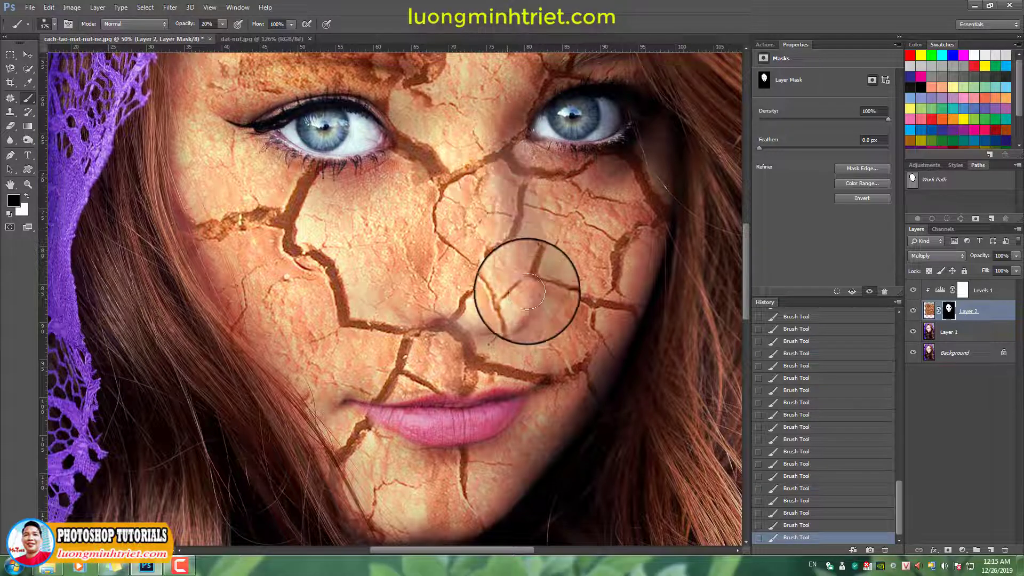
scroll(484, 311, down, 5)
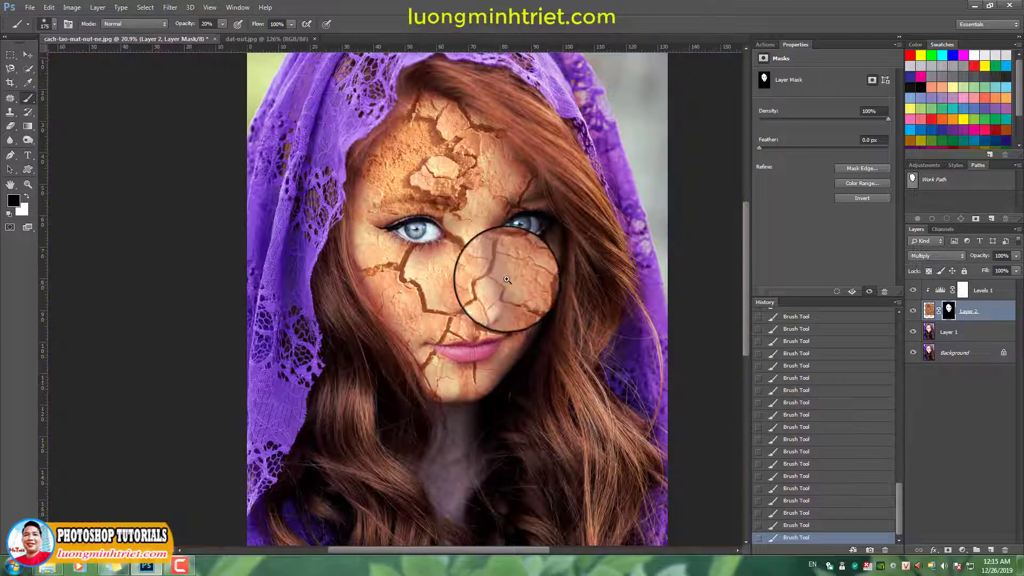
Step: Paint white on Layer 2's mask down the nose to bring some of the faded cracks back
scroll(503, 274, up, 5)
key(x)
mouse_move(494, 208)
mouse_down()
mouse_move(487, 263)
mouse_move(497, 214)
mouse_move(523, 312)
mouse_move(511, 345)
mouse_move(509, 245)
mouse_move(515, 331)
mouse_move(509, 347)
mouse_move(471, 343)
mouse_up()
scroll(454, 320, down, 3)
scroll(471, 320, down, 1)
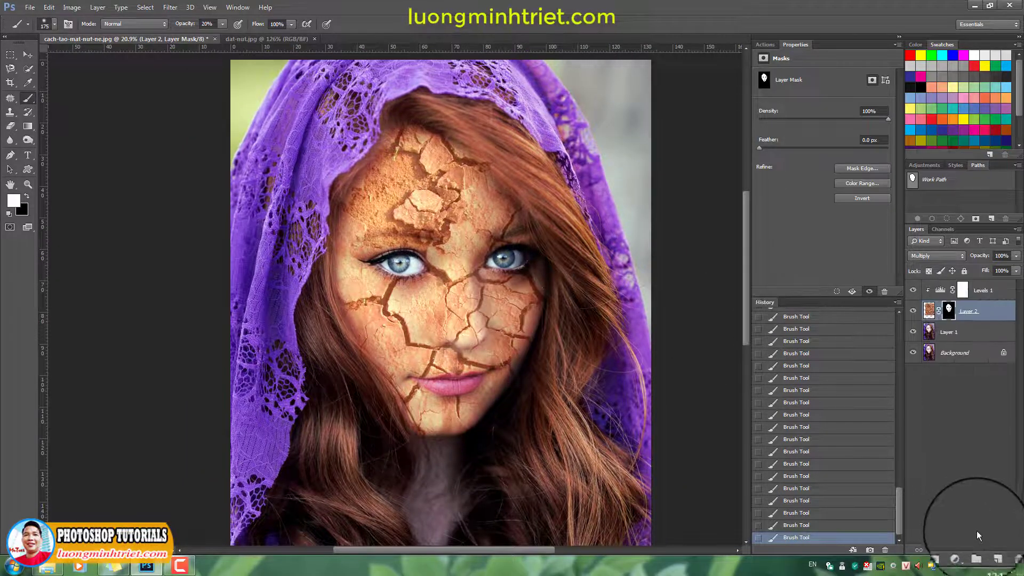
Step: Add a Hue/Saturation adjustment clipped to Layer 2 with saturation at -53
click(963, 550)
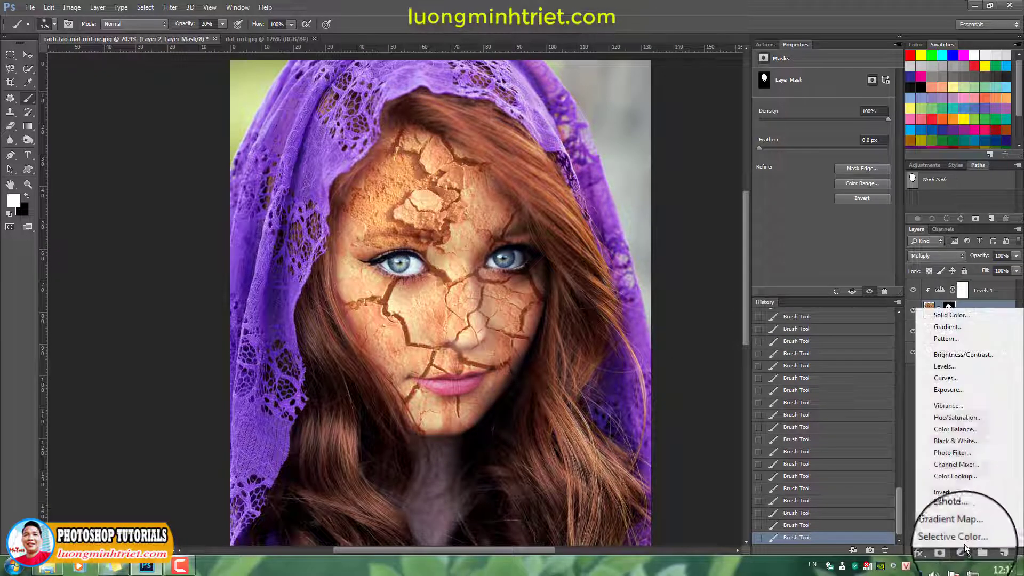
click(967, 418)
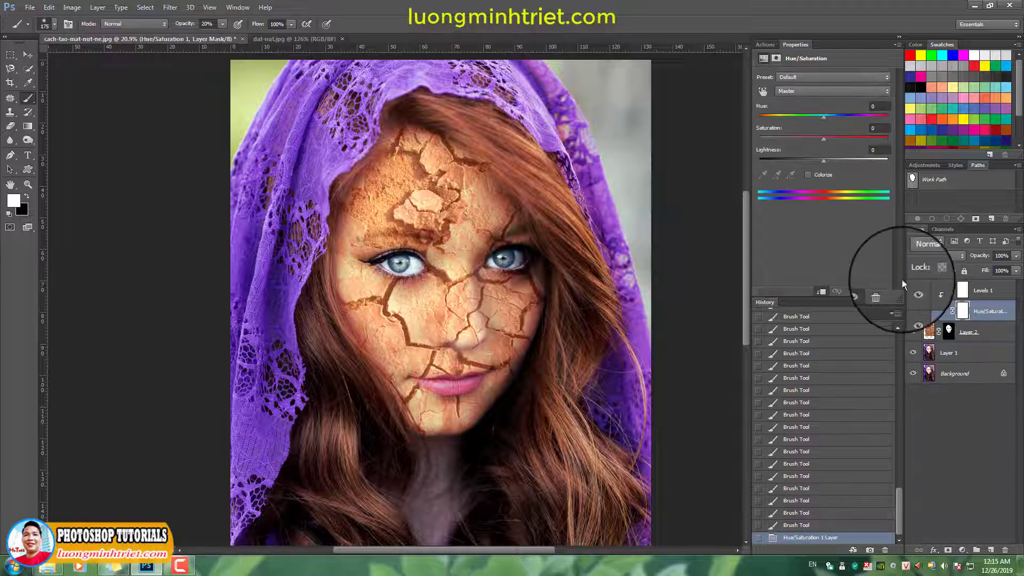
drag(823, 140, 789, 138)
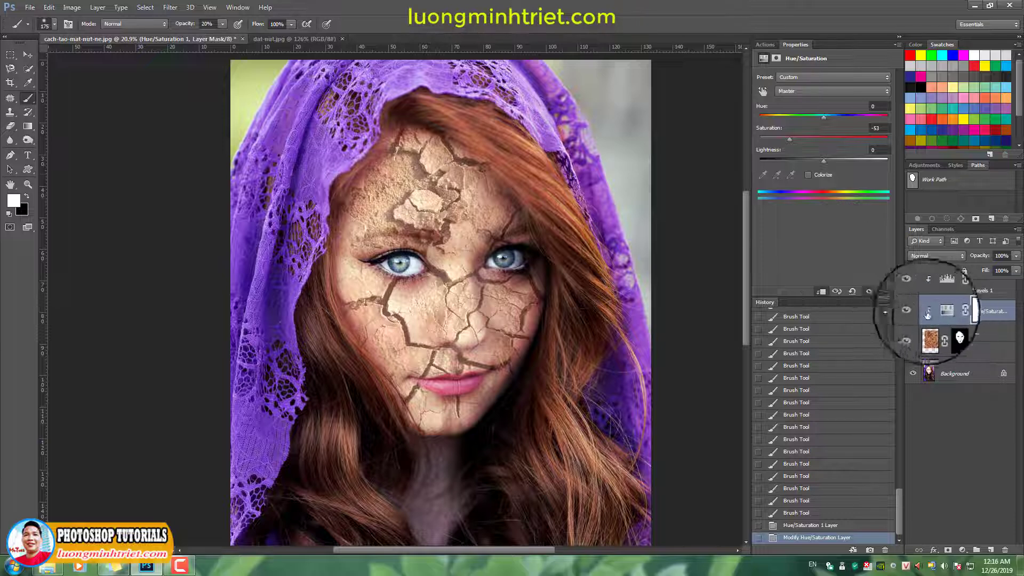
Step: Paint the Hue/Saturation mask black at 50% opacity over the left forehead to bring back the soil's orange colour
scroll(398, 189, up, 1)
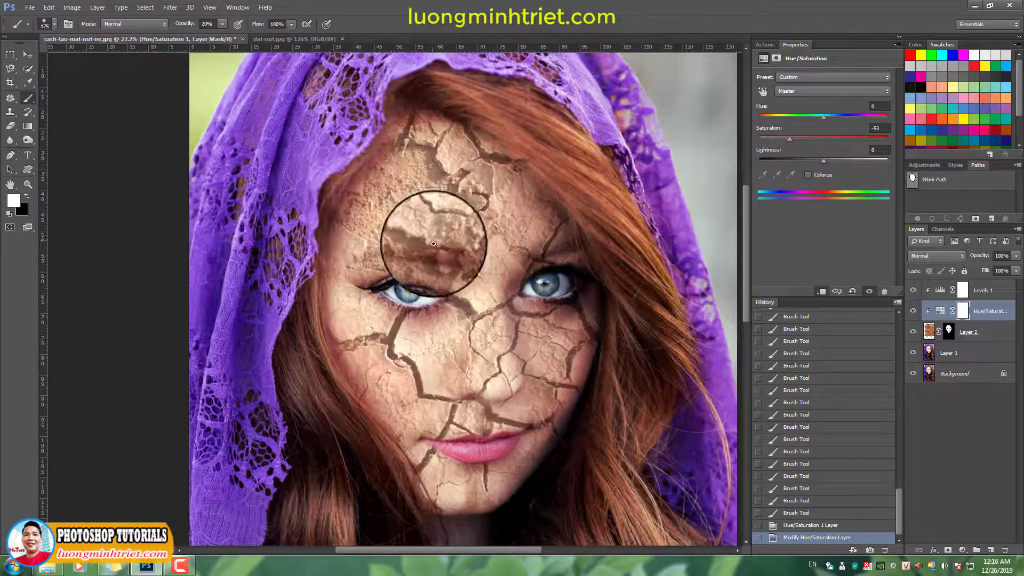
scroll(426, 234, up, 1)
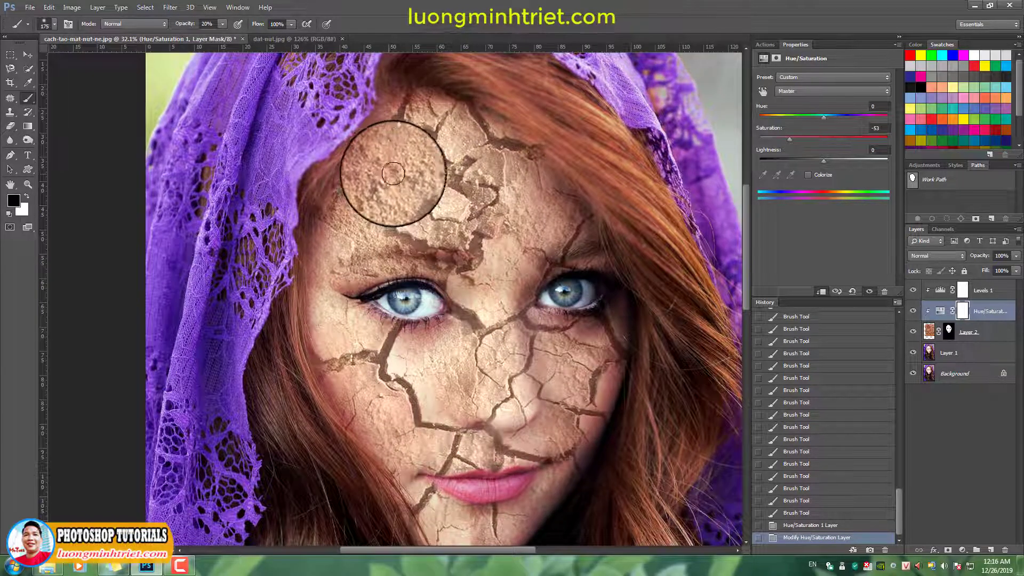
key(x)
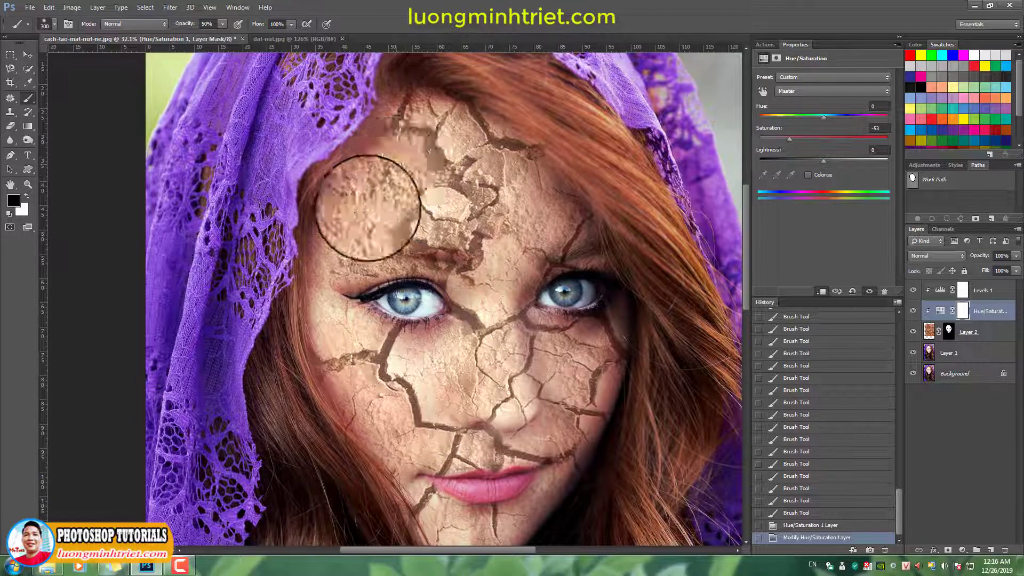
click(374, 194)
click(394, 152)
click(373, 178)
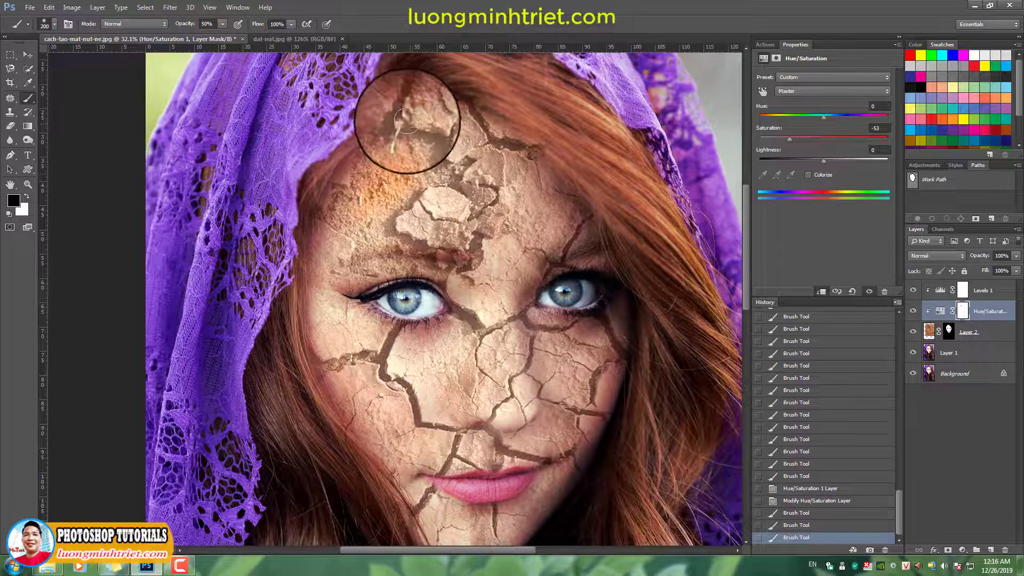
click(384, 144)
click(396, 137)
key([)
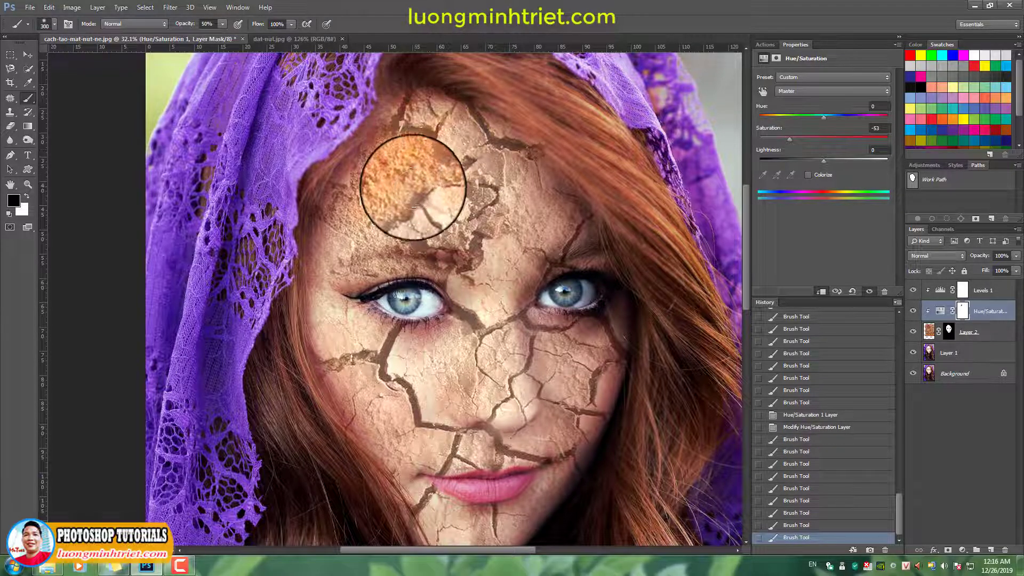
mouse_move(413, 187)
mouse_down()
mouse_move(373, 201)
mouse_move(362, 224)
mouse_move(372, 245)
mouse_up()
click(422, 231)
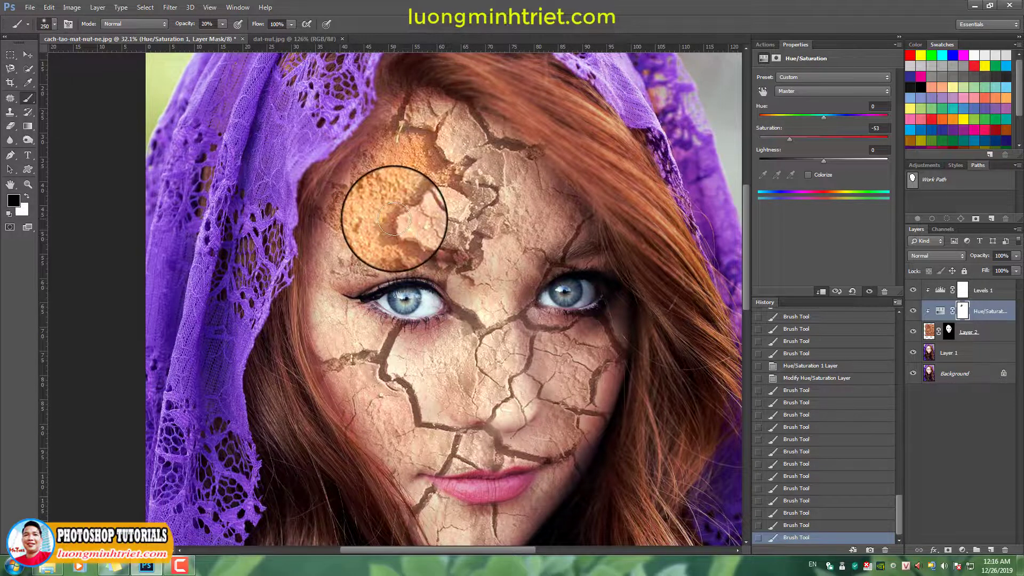
Step: Blend the orange forehead patch into the surrounding skin in black at 20% opacity, and reduce the brush to 125 px
key(])
mouse_move(425, 214)
mouse_down()
mouse_move(452, 230)
mouse_move(485, 200)
mouse_move(485, 174)
mouse_move(476, 140)
mouse_move(435, 114)
mouse_move(415, 125)
mouse_up()
click(413, 127)
key([)
key([)
key([)
key([)
key([)
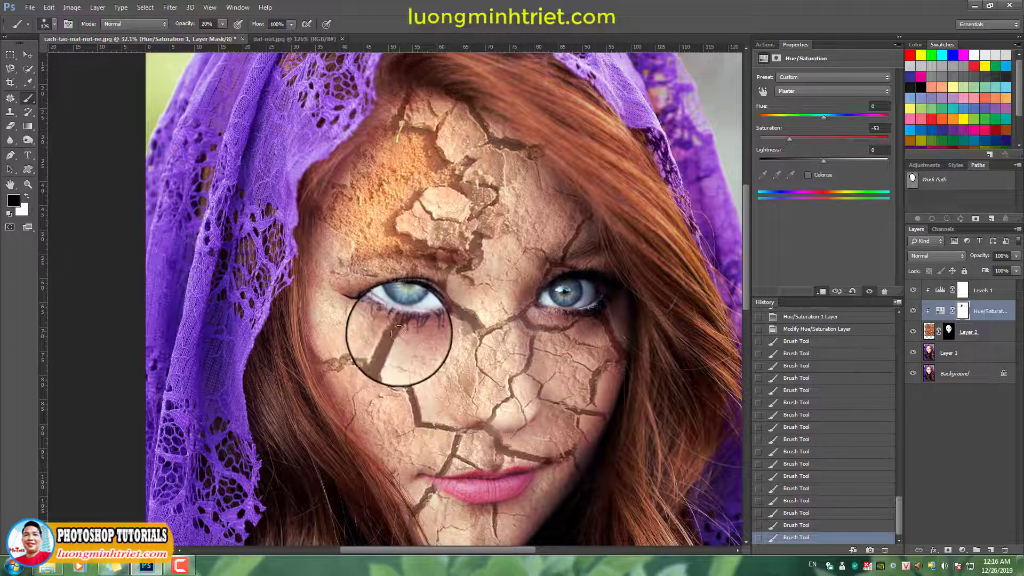
Step: Paint the Hue/Saturation mask black at 100% opacity with a 60 px brush along the nose and mouth cracks to restore their orange colour
key([)
drag(399, 336, 382, 354)
mouse_move(383, 353)
mouse_down()
mouse_move(322, 368)
mouse_move(372, 353)
mouse_move(385, 378)
mouse_move(408, 390)
mouse_move(416, 419)
mouse_move(462, 430)
mouse_move(408, 521)
mouse_move(497, 462)
mouse_move(493, 432)
mouse_move(498, 452)
mouse_move(474, 420)
mouse_move(494, 432)
mouse_move(485, 424)
mouse_move(496, 465)
mouse_move(529, 459)
mouse_up()
key(bracketleft)
key(bracketleft)
key(bracketleft)
key(bracketleft)
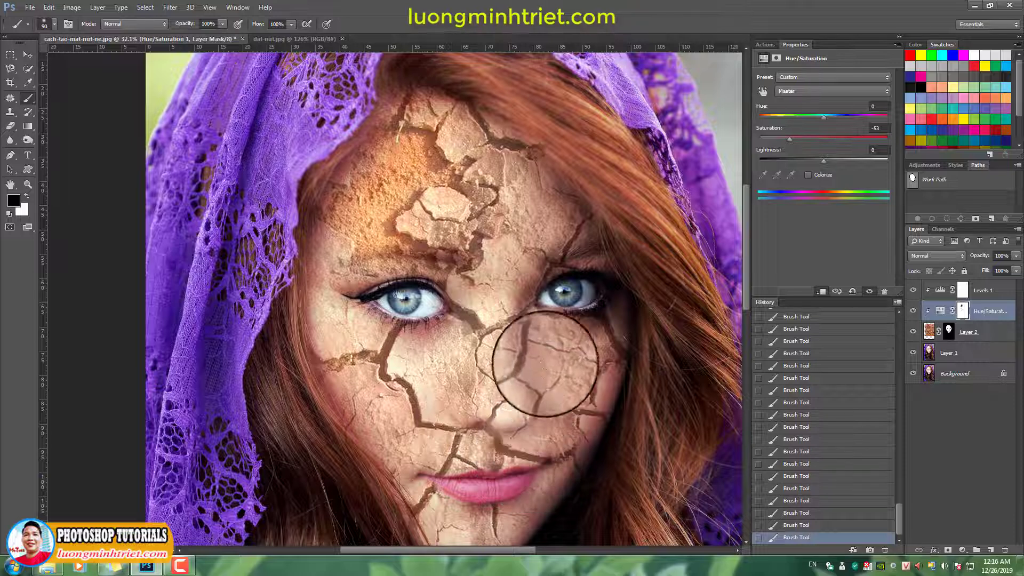
drag(511, 379, 484, 421)
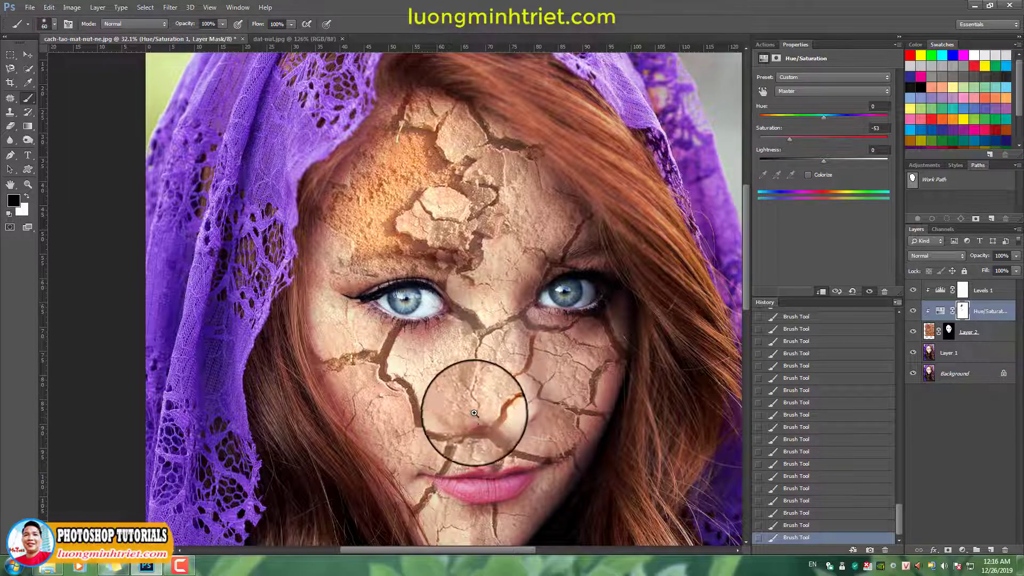
scroll(472, 418, up, 2)
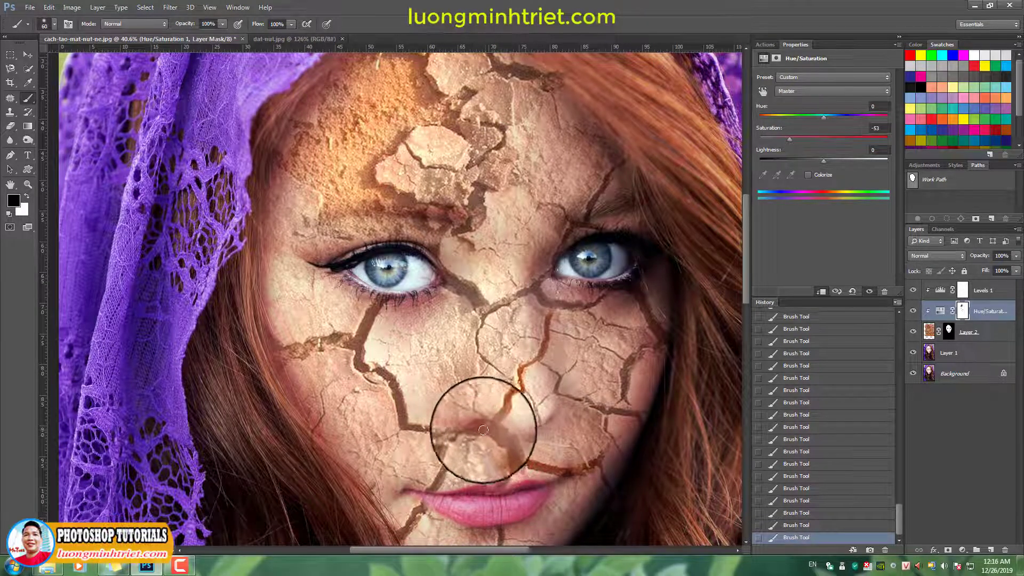
drag(466, 433, 447, 462)
mouse_move(446, 465)
mouse_down()
mouse_move(464, 420)
mouse_move(466, 369)
mouse_move(421, 440)
mouse_up()
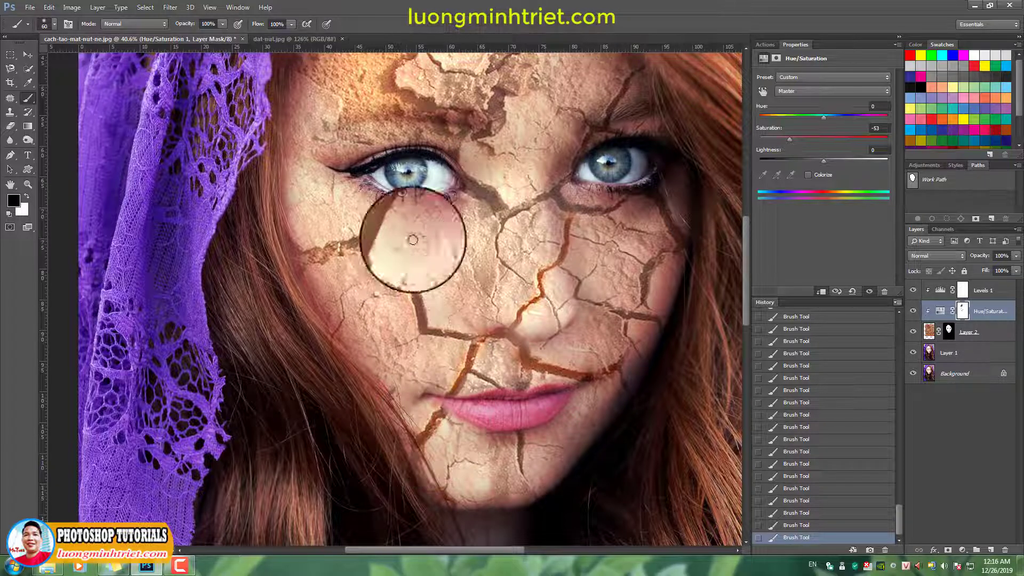
Step: Paint the mask black along the cracks on both cheeks to bring back their orange, redoing the last right-cheek stroke
mouse_move(399, 209)
mouse_down()
mouse_move(376, 250)
mouse_move(351, 244)
mouse_move(306, 267)
mouse_move(360, 241)
mouse_move(378, 267)
mouse_move(379, 255)
mouse_move(381, 272)
mouse_move(406, 280)
mouse_move(424, 329)
mouse_move(505, 336)
mouse_move(522, 352)
mouse_move(513, 337)
mouse_move(531, 367)
mouse_move(613, 391)
mouse_move(659, 336)
mouse_move(662, 256)
mouse_up()
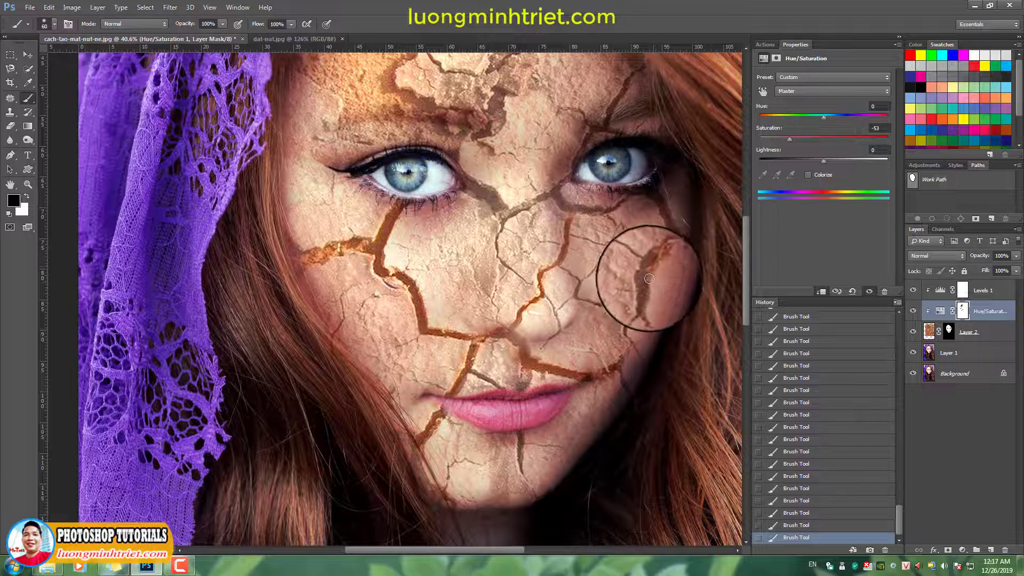
key(ctrl+z)
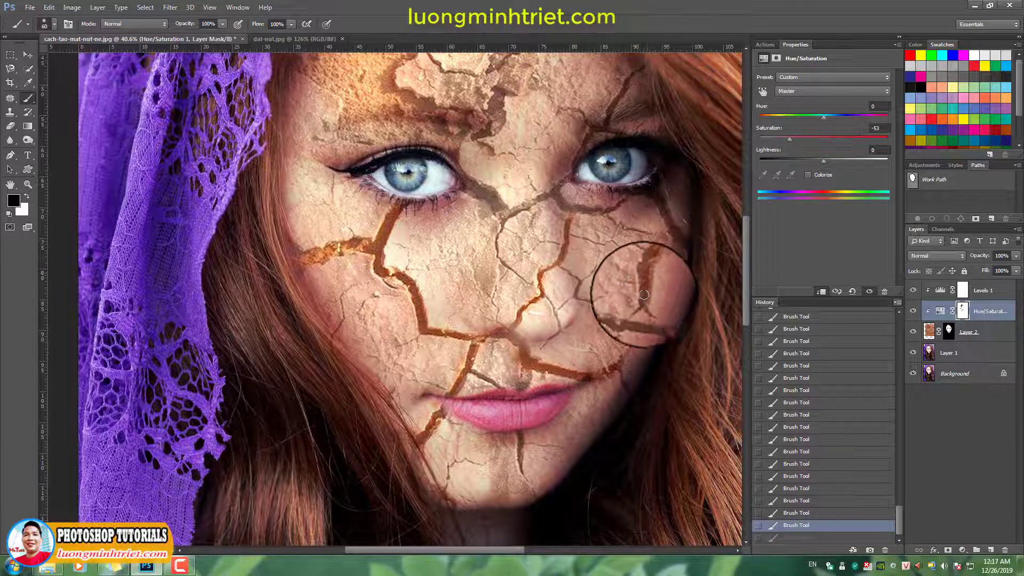
drag(644, 293, 616, 308)
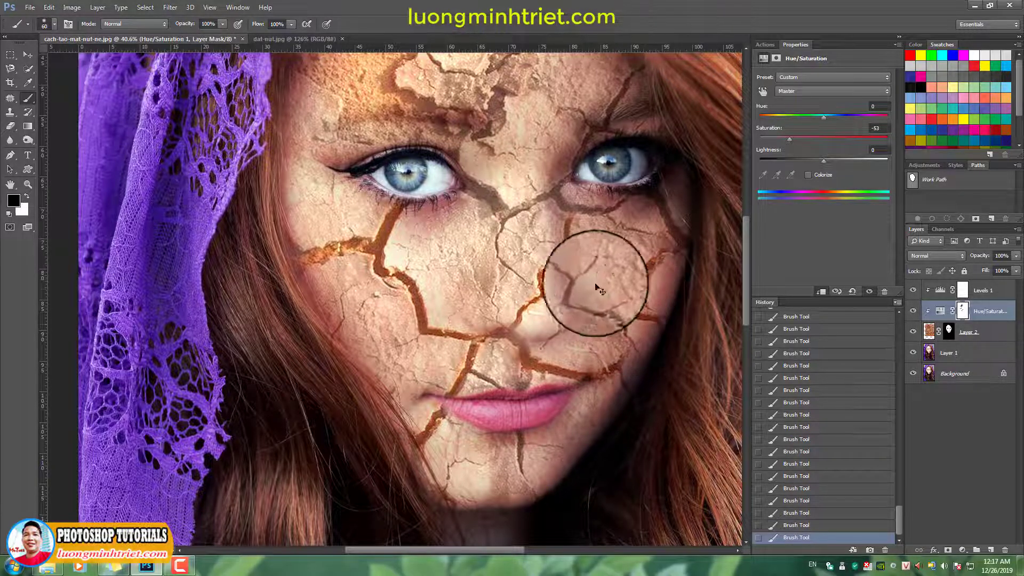
Step: Restore the orange in the cracks across the nose bridge, under the right eye and through the right eyebrow by painting the mask black
scroll(566, 275, down, 2)
scroll(533, 209, up, 3)
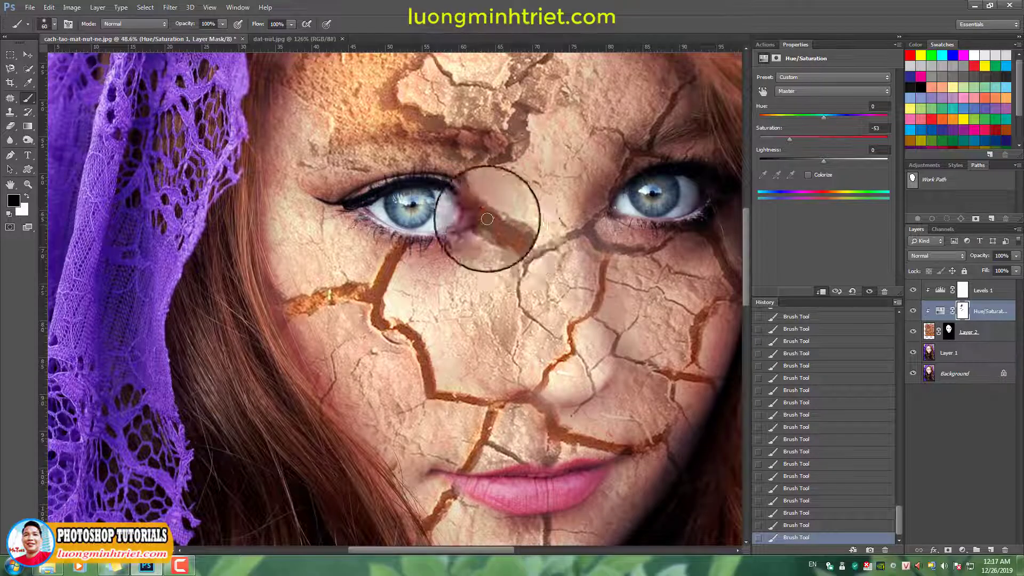
mouse_move(526, 260)
mouse_down()
mouse_move(589, 225)
mouse_move(595, 243)
mouse_move(665, 245)
mouse_move(530, 270)
mouse_up()
key(x)
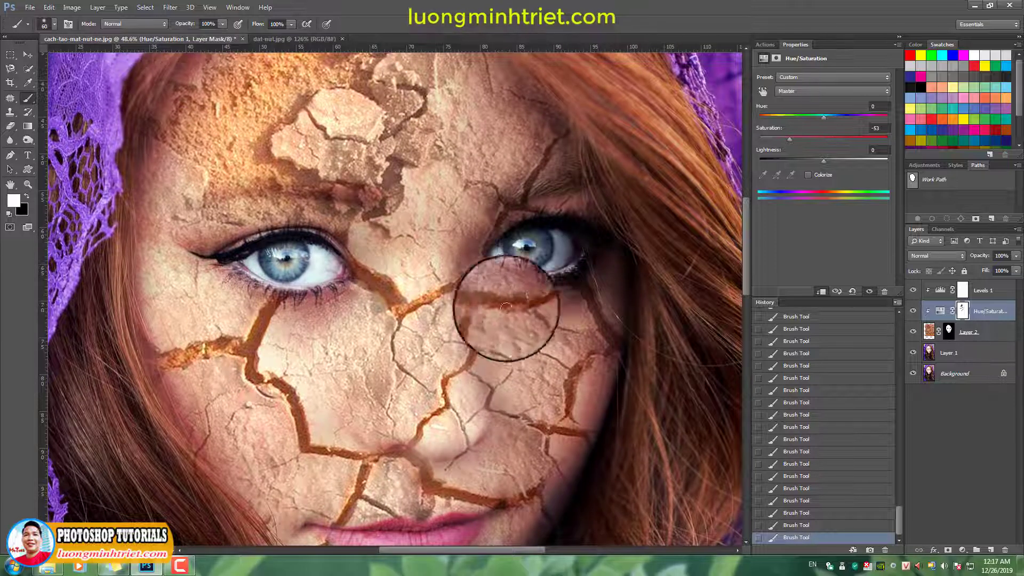
key(x)
click(487, 316)
drag(533, 223, 517, 253)
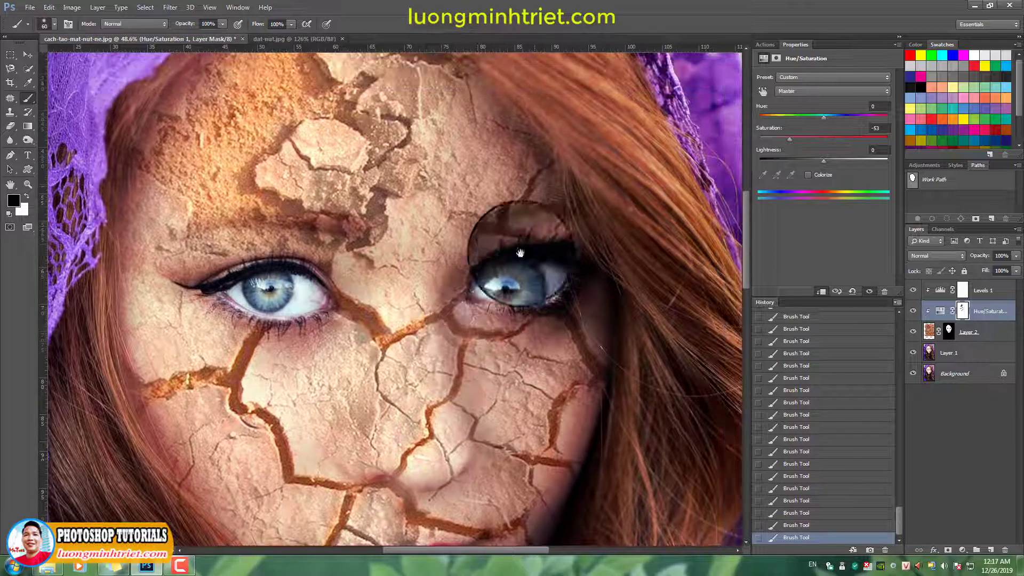
mouse_move(552, 165)
mouse_down()
mouse_move(479, 259)
mouse_move(495, 242)
mouse_move(527, 238)
mouse_up()
Step: Blend the orange around the left forehead and its raised soil flakes in black at 20% opacity, enlarging the brush to 175 px
mouse_move(363, 208)
mouse_down()
mouse_move(334, 242)
mouse_move(372, 225)
mouse_up()
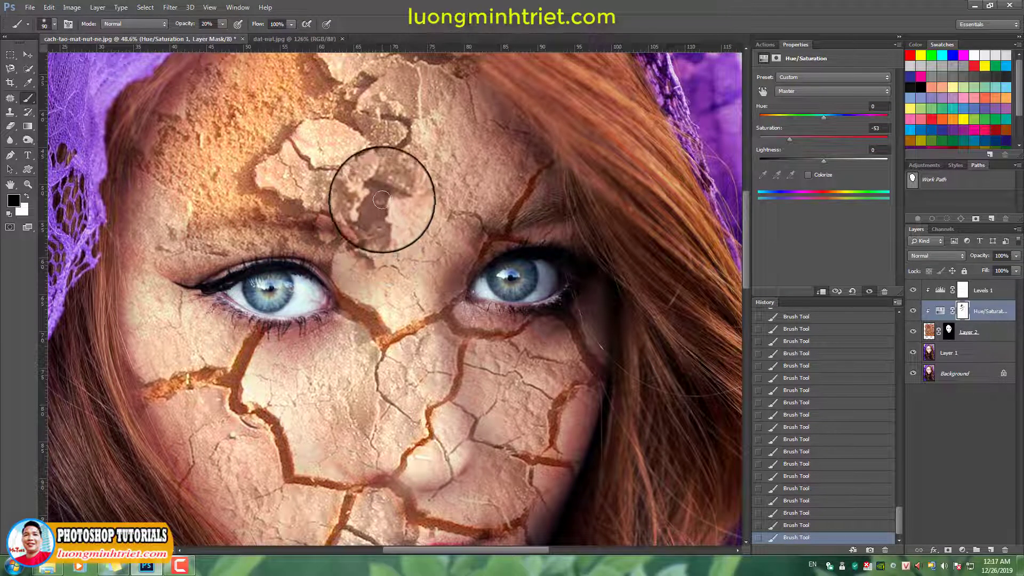
key(bracketright)
key(bracketright)
key(bracketright)
key(bracketright)
key(bracketright)
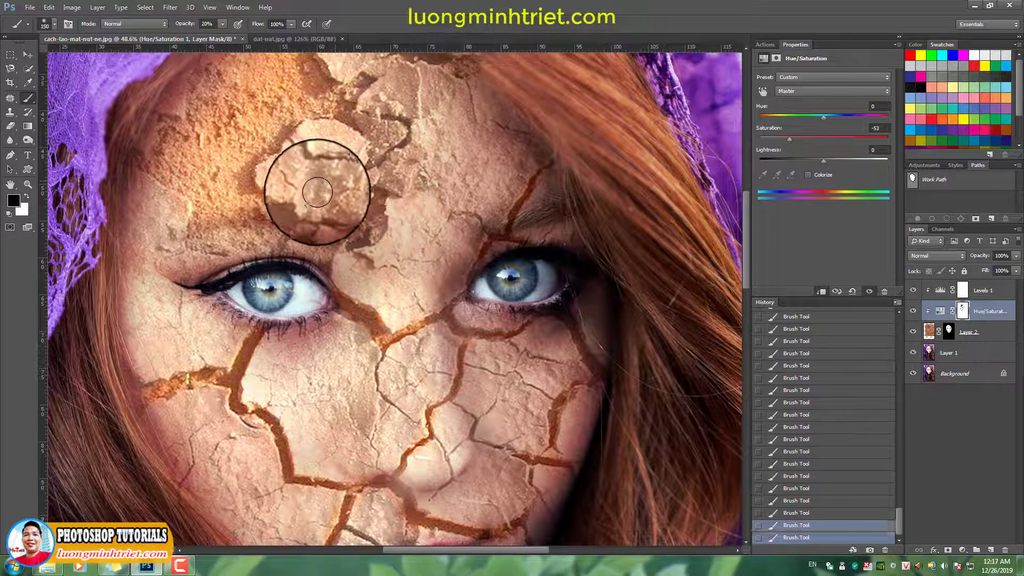
key(bracketright)
key(bracketright)
mouse_move(261, 149)
mouse_down()
mouse_move(214, 182)
mouse_move(144, 167)
mouse_move(221, 206)
mouse_up()
key(bracketleft)
mouse_move(190, 236)
mouse_down()
mouse_move(294, 236)
mouse_move(277, 226)
mouse_move(349, 222)
mouse_move(379, 206)
mouse_move(365, 233)
mouse_move(407, 125)
mouse_up()
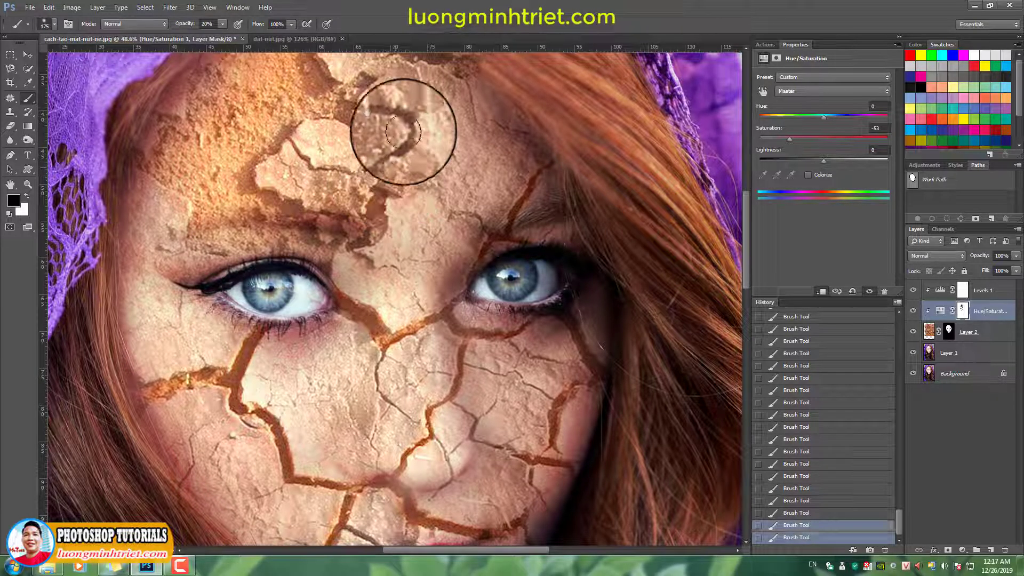
Step: Paint the upper-forehead cracks black at 100% opacity with an 80 px brush, and soften the left forehead's orange edge at 20% opacity
scroll(377, 224, up, 3)
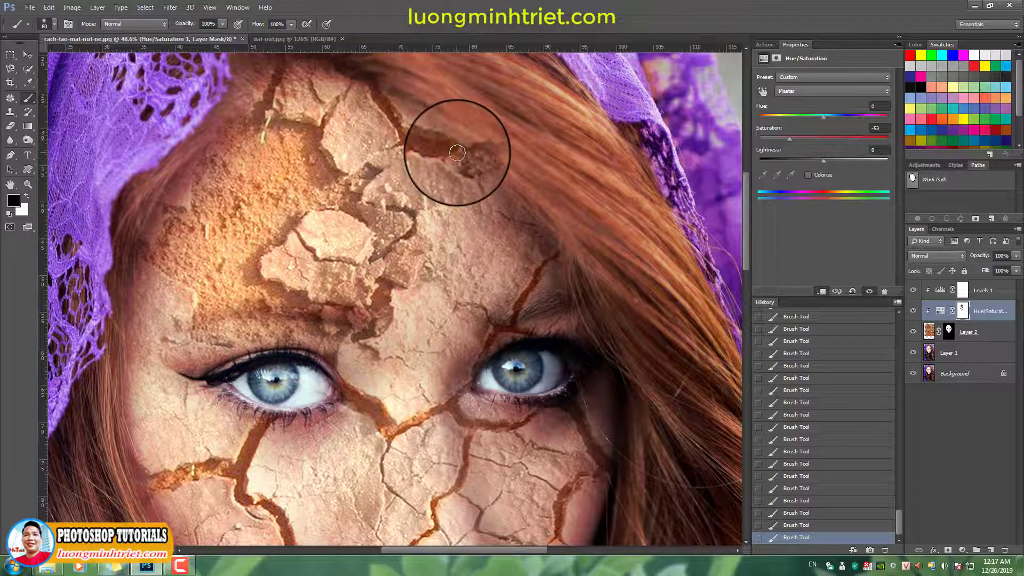
key(ctrl+0)
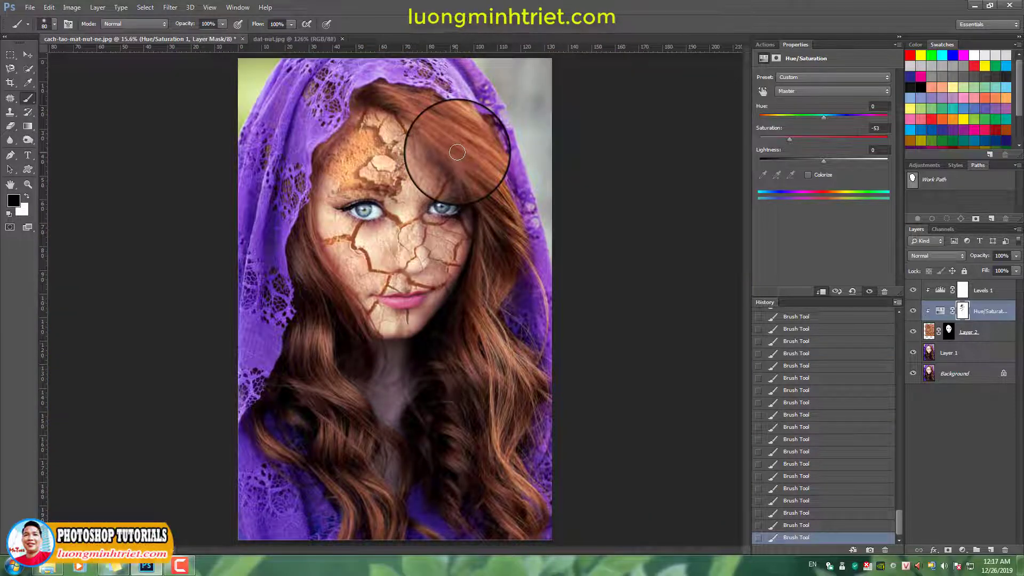
drag(356, 143, 396, 198)
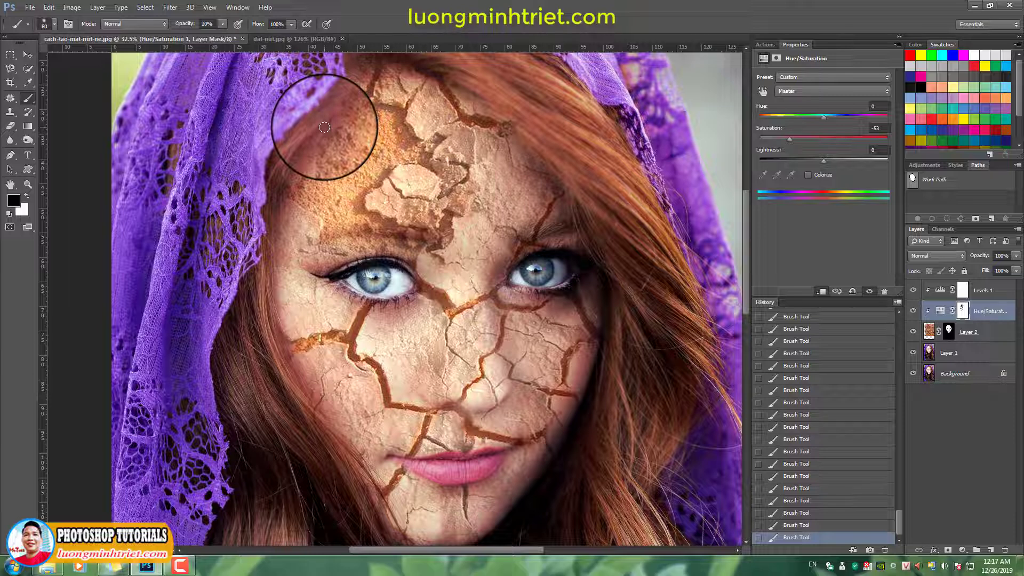
mouse_move(329, 125)
mouse_down()
mouse_move(354, 130)
mouse_move(343, 128)
mouse_move(326, 156)
mouse_move(375, 106)
mouse_move(304, 168)
mouse_move(296, 187)
mouse_move(307, 205)
mouse_move(308, 194)
mouse_move(304, 249)
mouse_up()
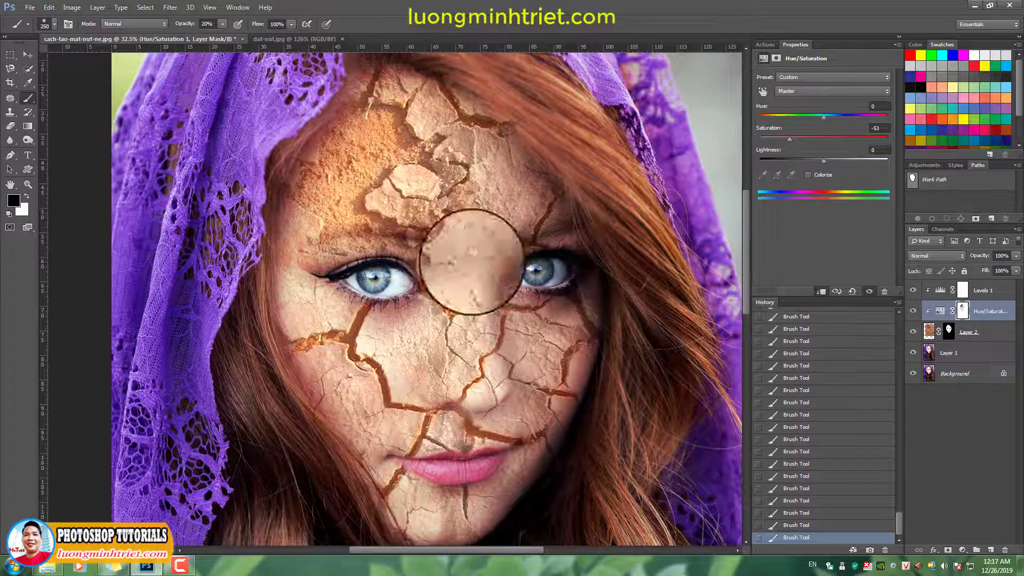
Step: Retouch Layer 2's mask over the left eyebrow and between the brows at 20% opacity, finishing in white with an 80 px brush
click(949, 331)
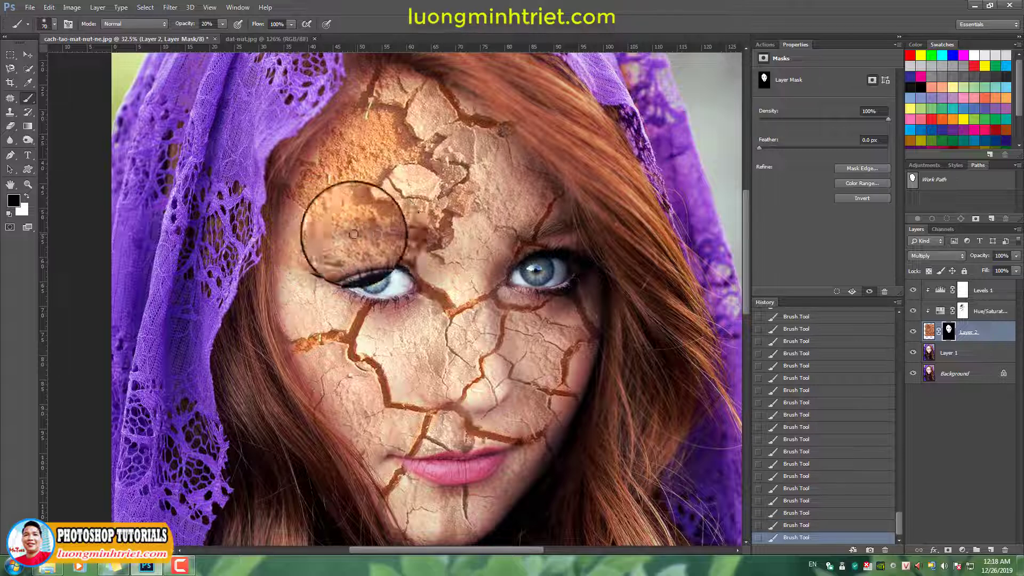
key(bracketright)
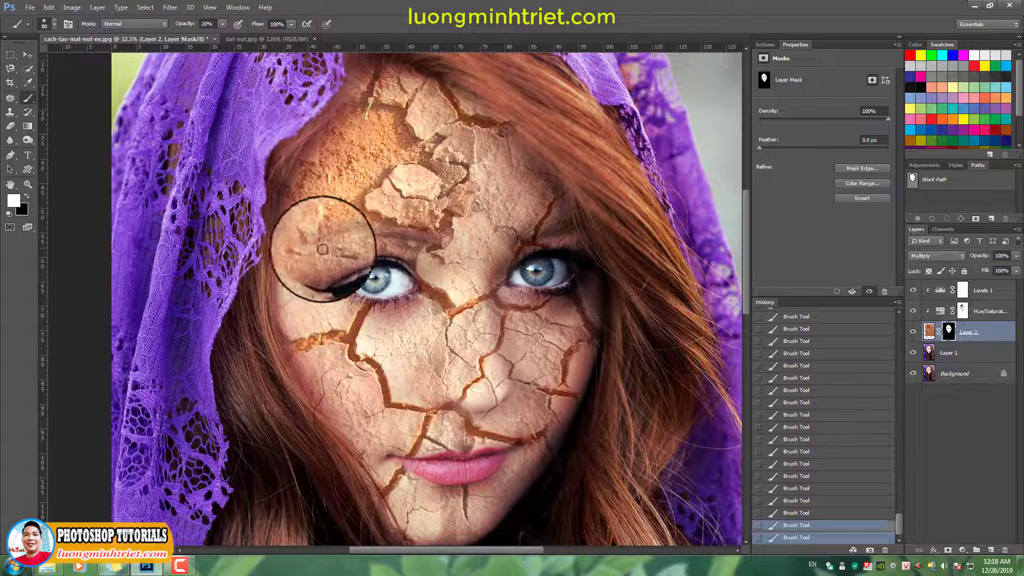
drag(461, 231, 441, 251)
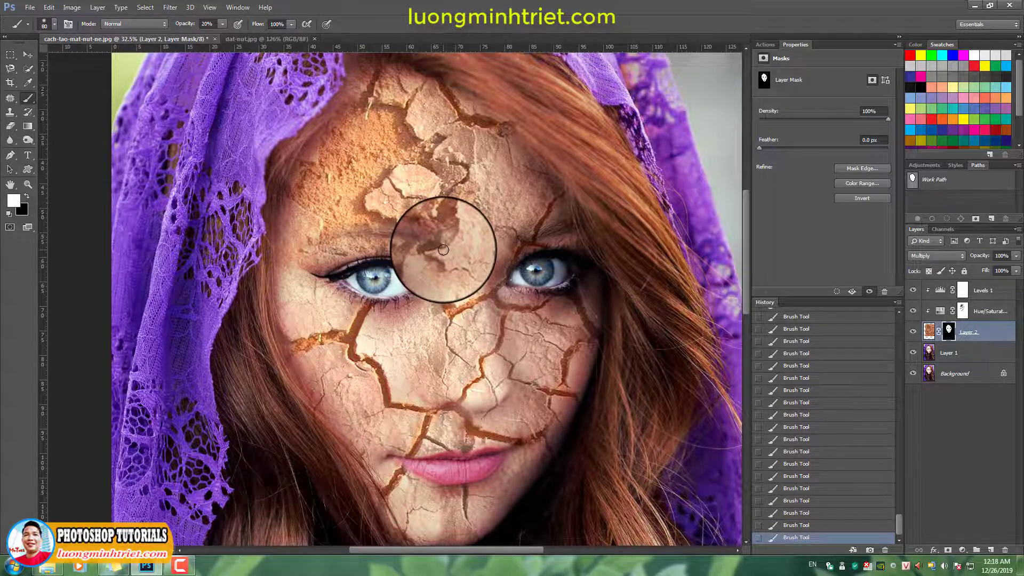
scroll(443, 249, down, 3)
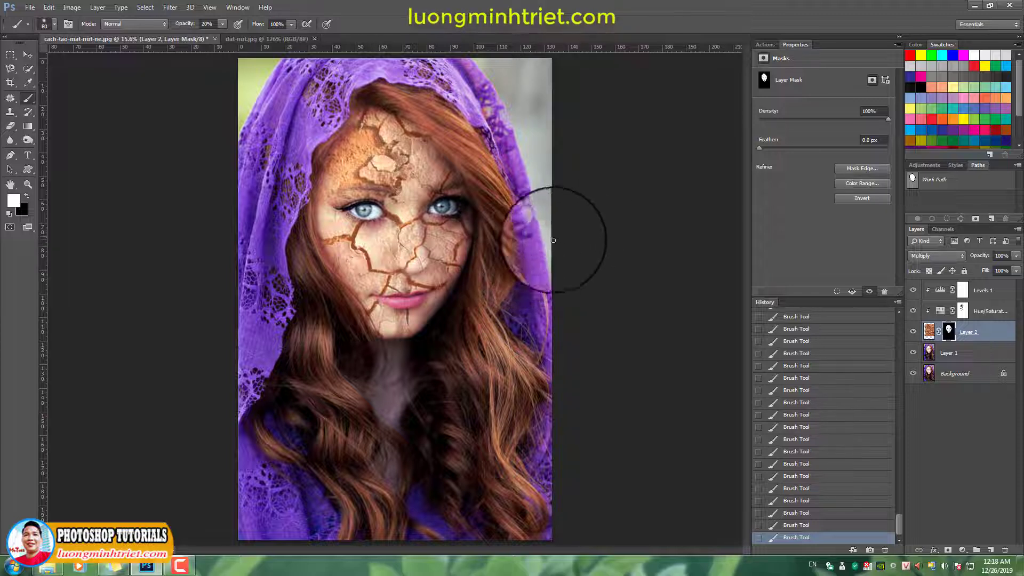
Step: Brighten the cracked texture in Levels 1 by setting the white input to 141 and the midtones to 1.13
click(942, 292)
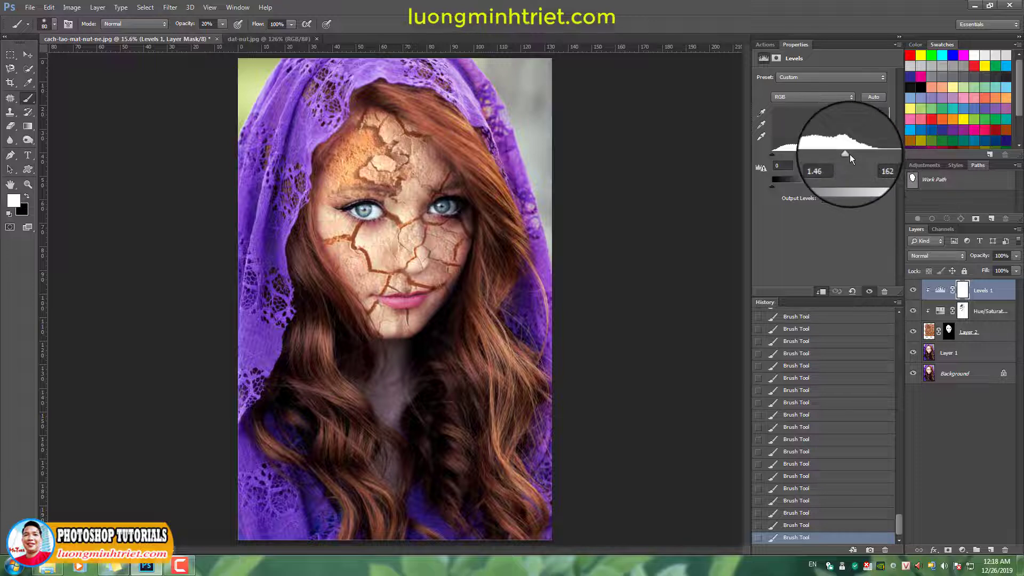
drag(850, 153, 836, 150)
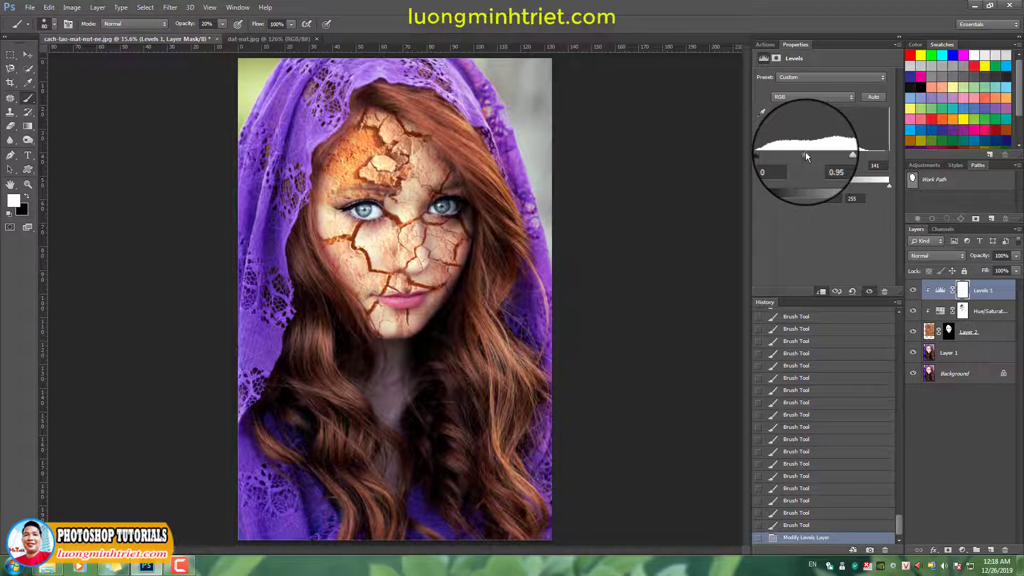
drag(804, 152, 802, 152)
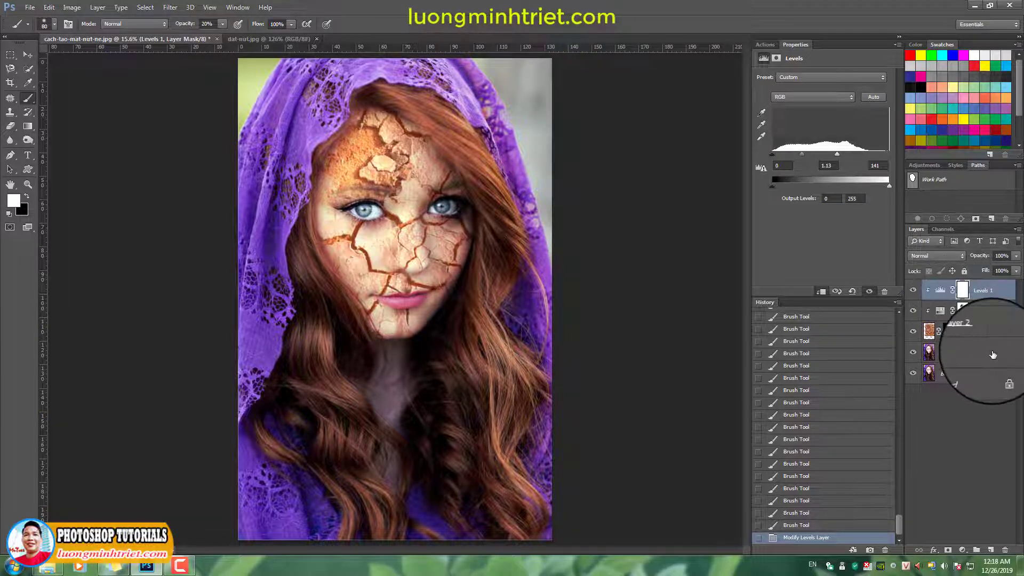
Step: Group all layers above the Background, and toggle the group's visibility to compare the cracked face with the original
shift+click(992, 354)
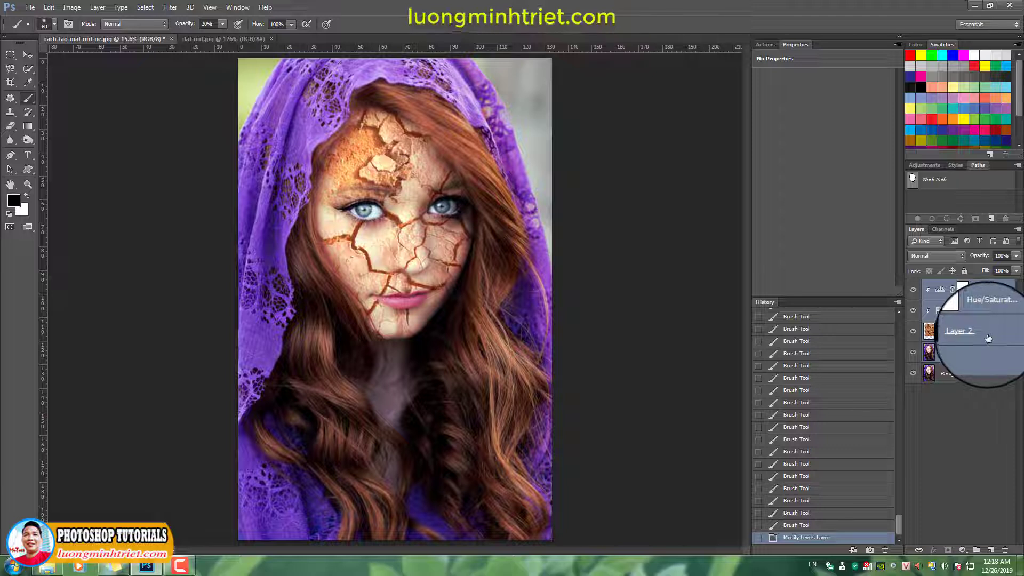
key(ctrl+g)
click(912, 288)
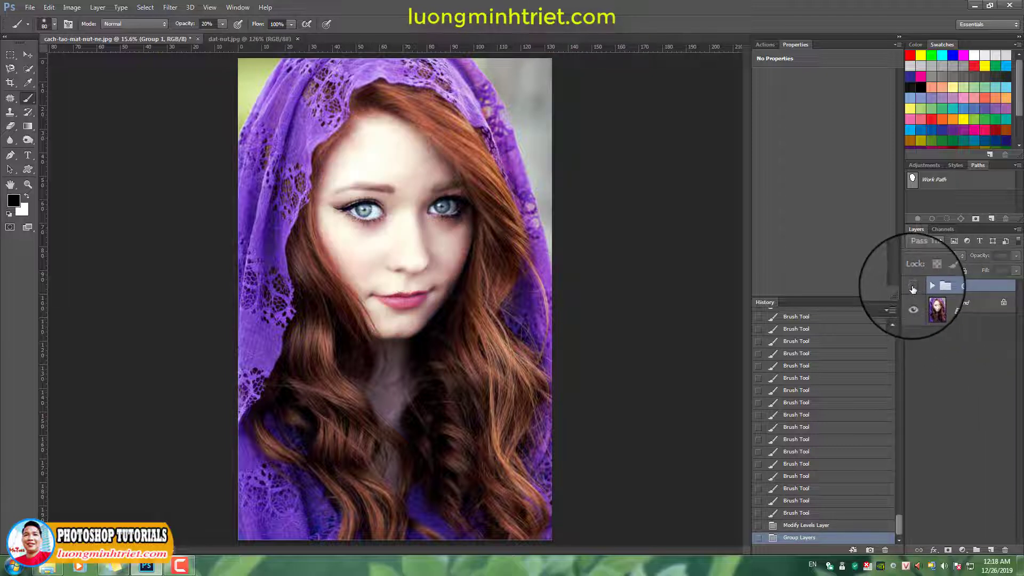
click(912, 288)
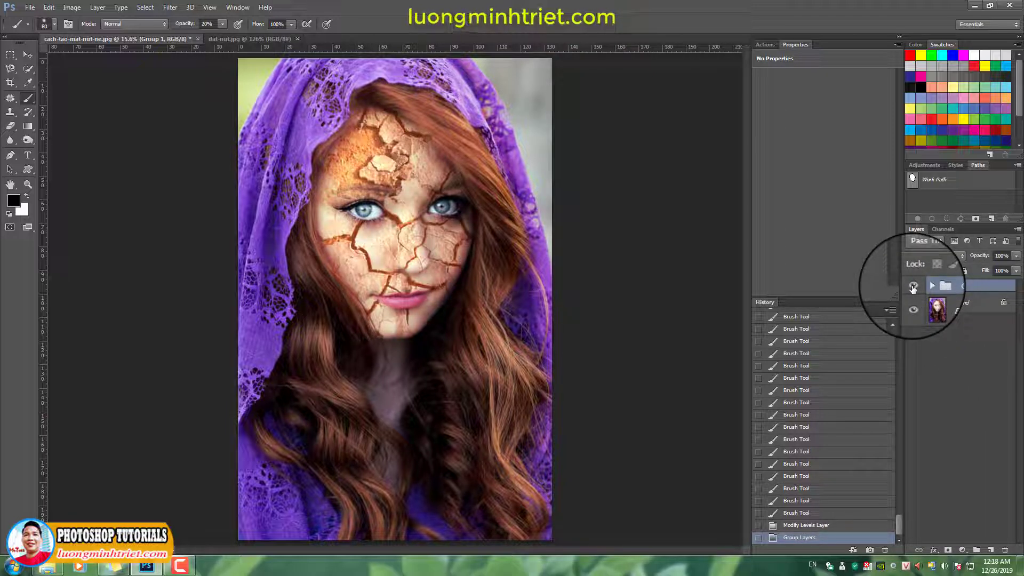
click(912, 287)
click(913, 288)
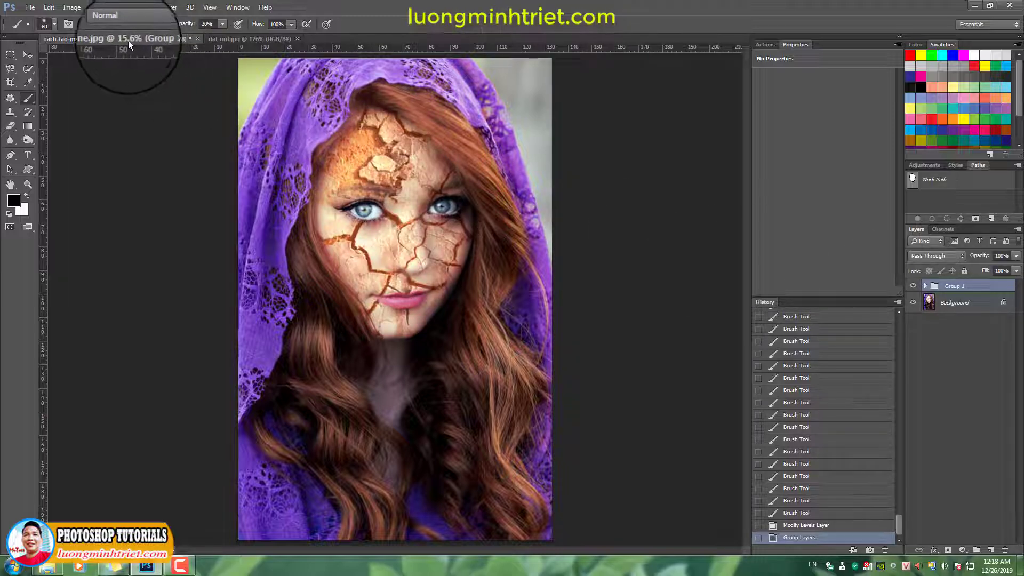
Step: Duplicate the portrait document with its current name, hide the effect in the copy, and arrange both versions side by side
mouse_move(124, 39)
mouse_down()
mouse_move(128, 57)
mouse_move(129, 47)
mouse_up()
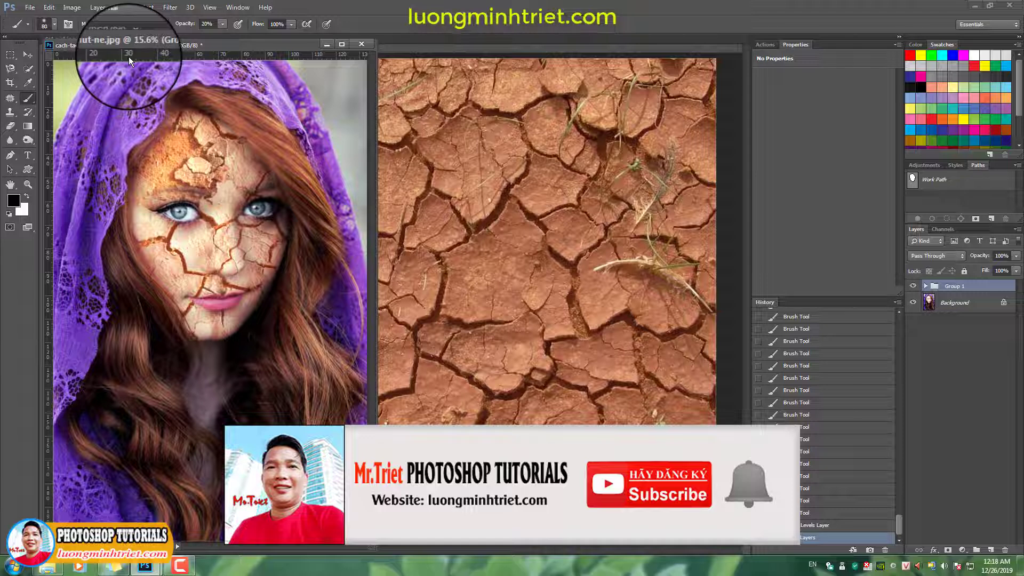
right_click(215, 45)
click(242, 51)
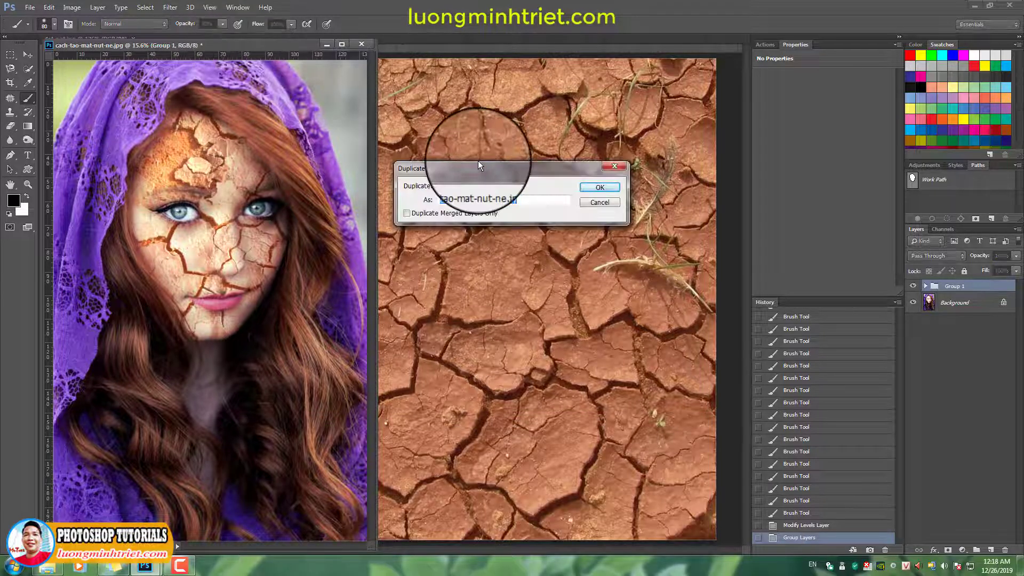
key(Return)
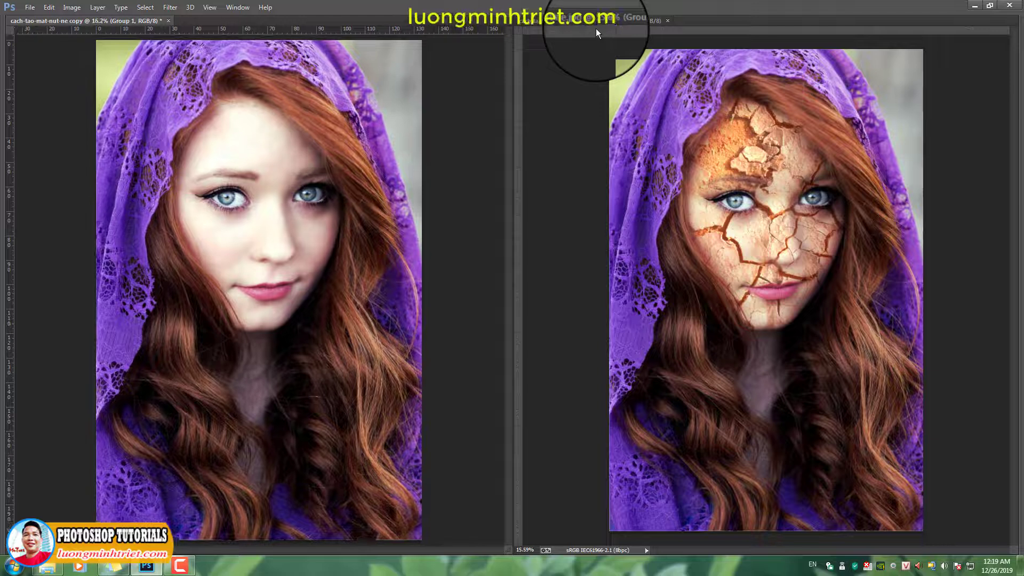
click(622, 22)
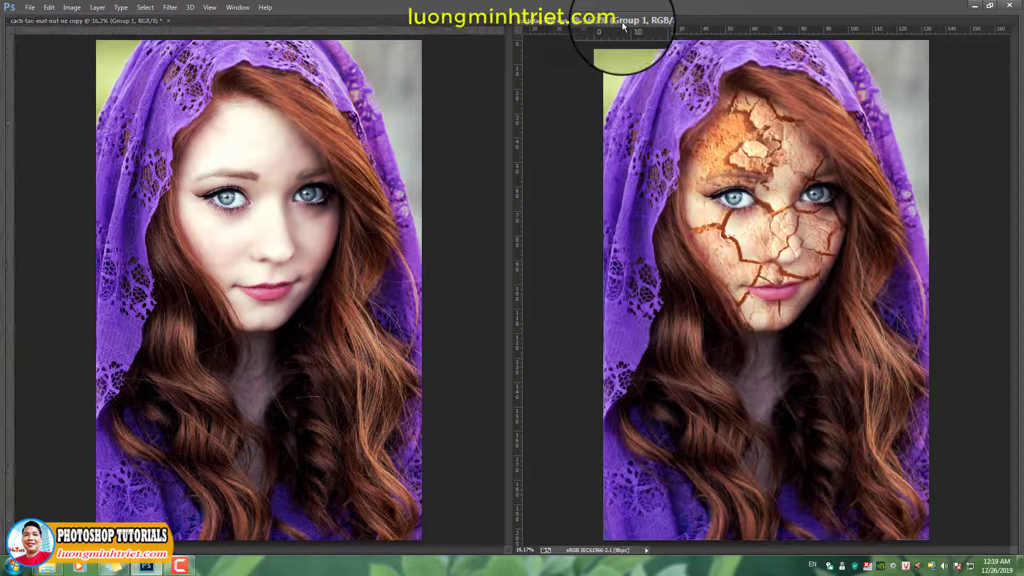